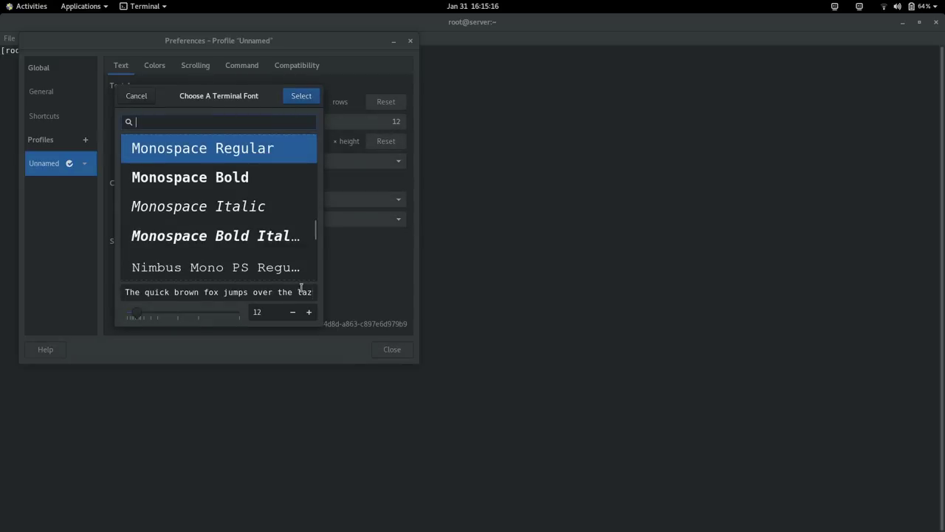
Set the terminal profile's custom font to Monospace Regular size 14 and close the preferences.
{"action": "left_click", "coordinate": [308, 313]}
{"action": "left_click", "coordinate": [308, 313]}
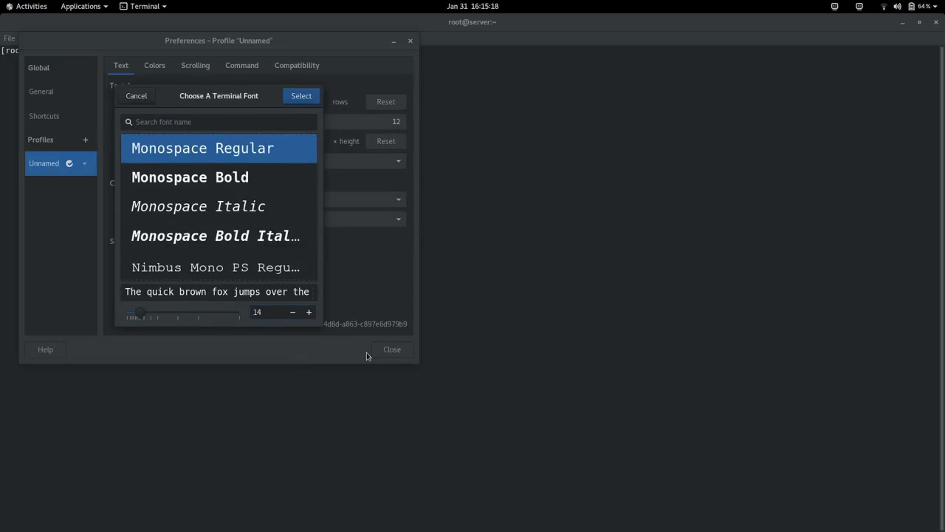
{"action": "left_click", "coordinate": [301, 100]}
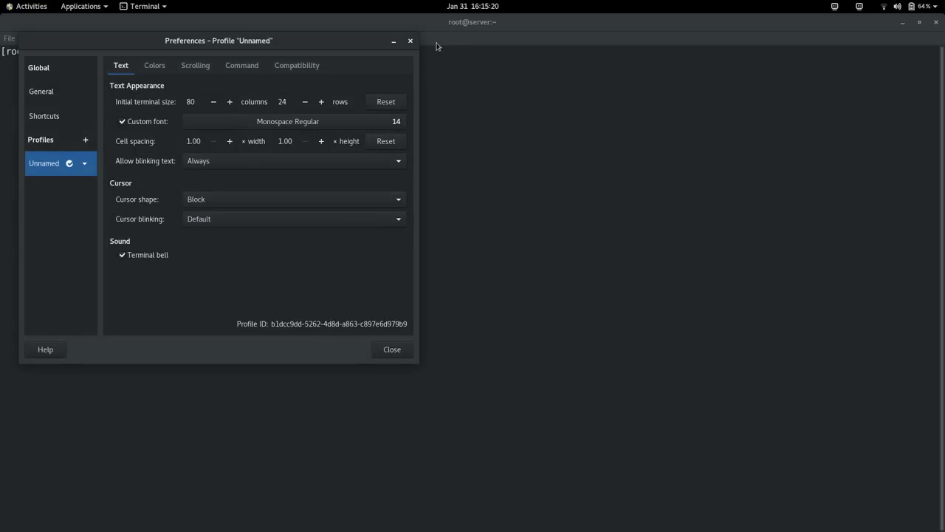
{"action": "left_click", "coordinate": [392, 349]}
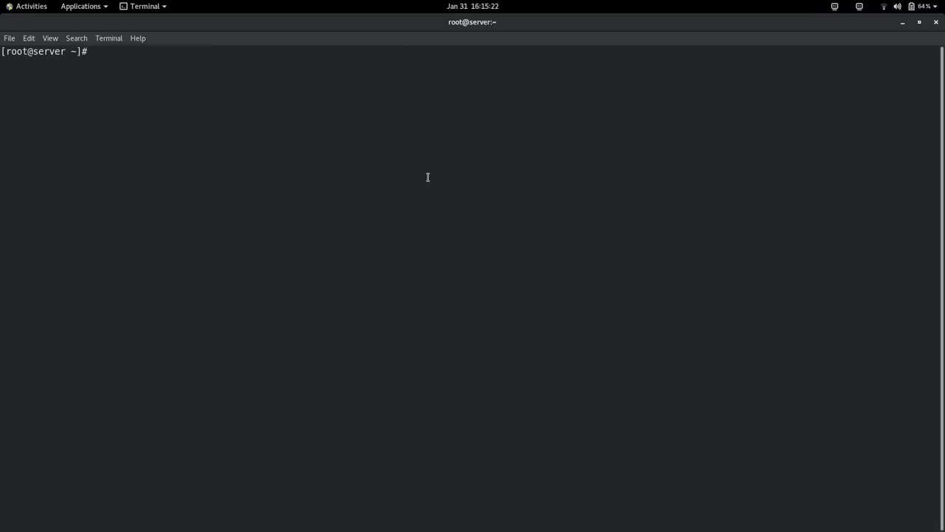
List the home directory and open the ftp_settings file in vi.
{"action": "type", "text": "ls"}
{"action": "key", "text": "Return"}
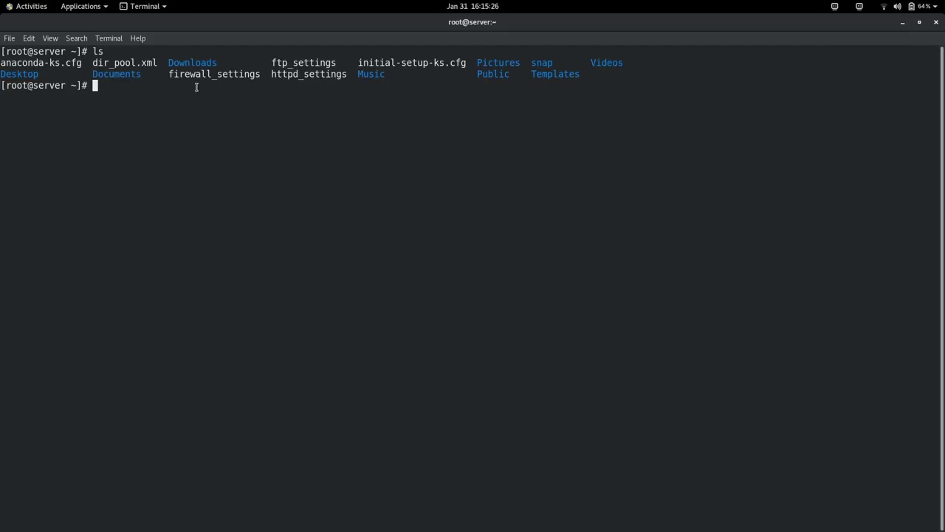
{"action": "left_click_drag", "start_coordinate": [169, 74], "coordinate": [255, 63]}
{"action": "left_click", "coordinate": [302, 65]}
{"action": "double_click", "coordinate": [300, 64]}
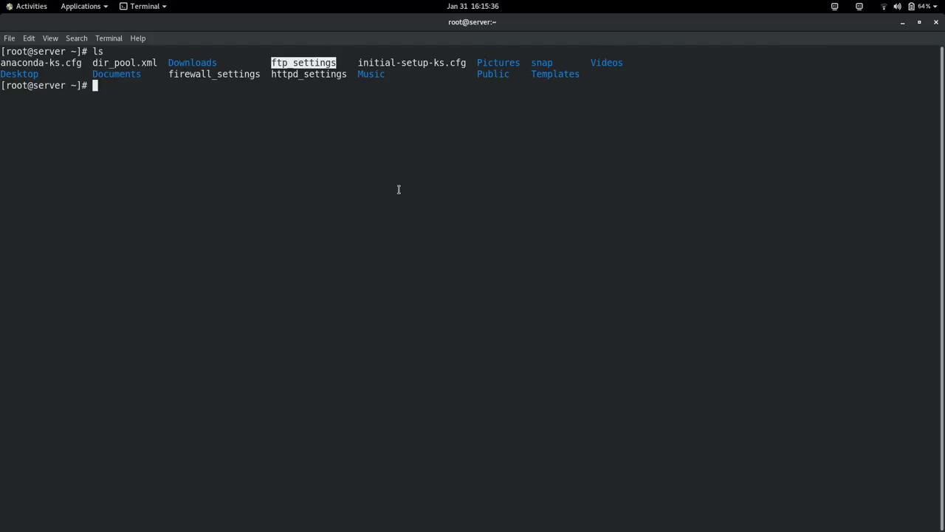
{"action": "type", "text": "vi ft"}
{"action": "key", "text": "Tab"}
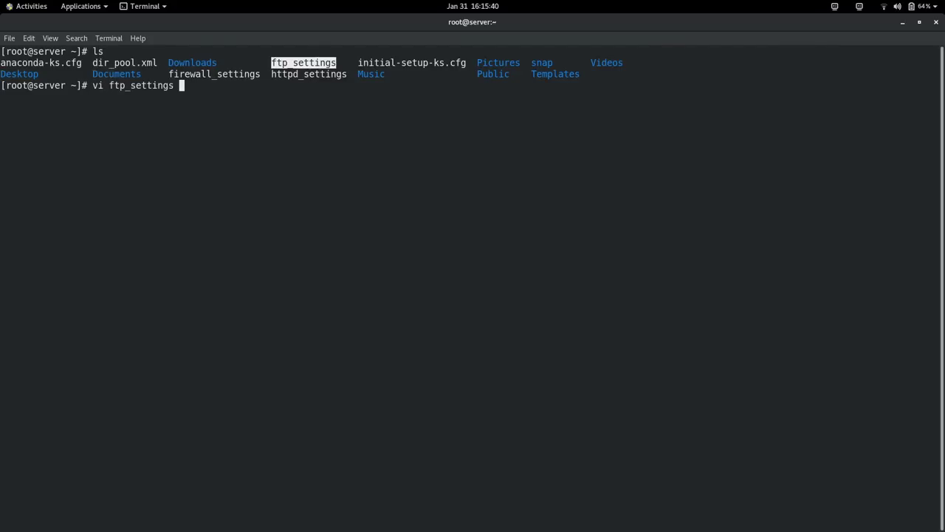
{"action": "key", "text": "Return"}
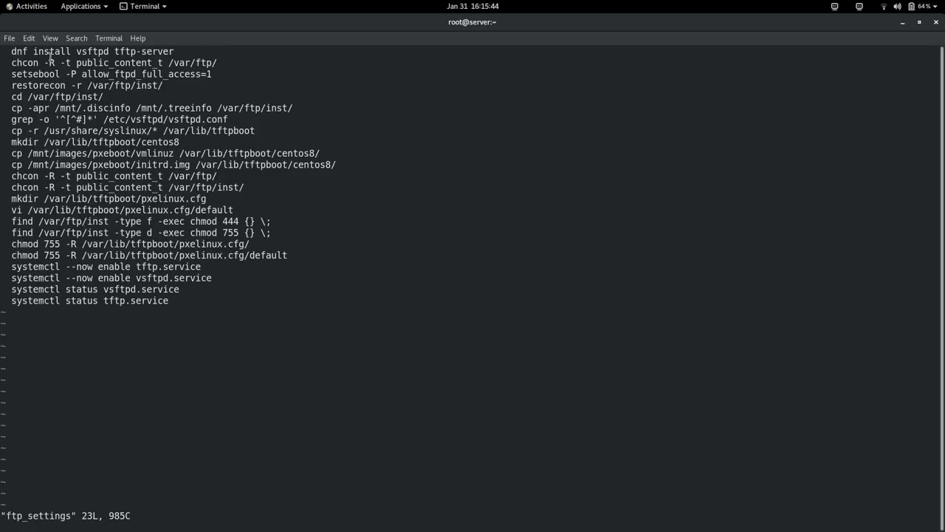
Examine the notes' package installation, the SELinux context and boolean commands, and the copying of .discinfo and .treeinfo to /var/ftp/inst/.
{"action": "left_click_drag", "start_coordinate": [77, 52], "coordinate": [178, 51]}
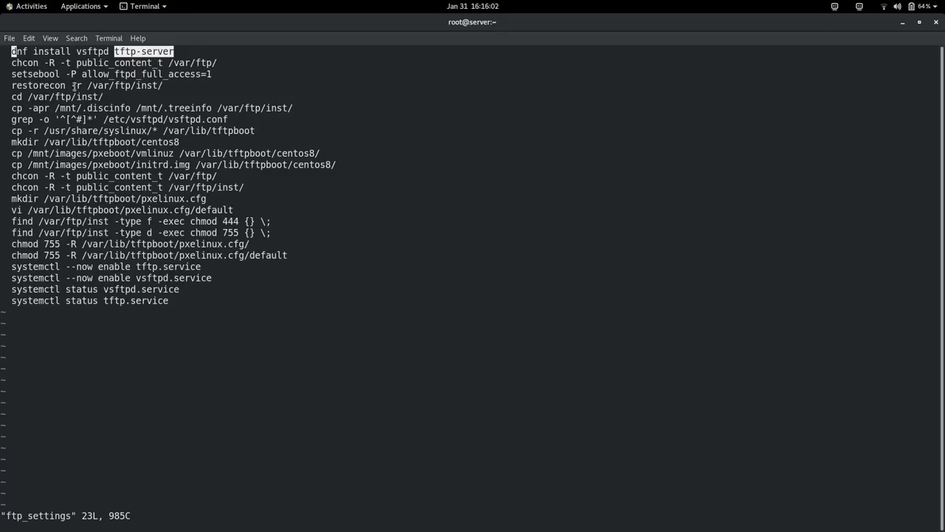
{"action": "left_click_drag", "start_coordinate": [11, 62], "coordinate": [64, 62]}
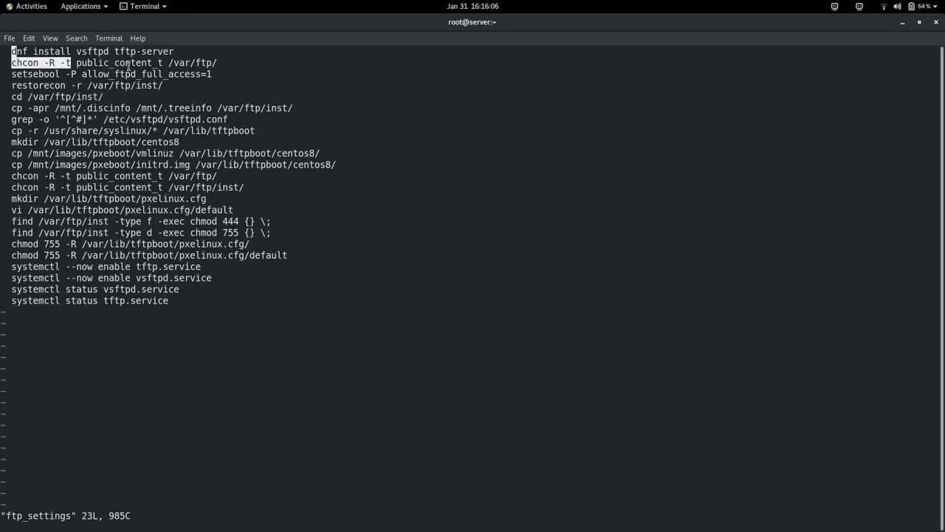
{"action": "left_click_drag", "start_coordinate": [168, 62], "coordinate": [216, 63]}
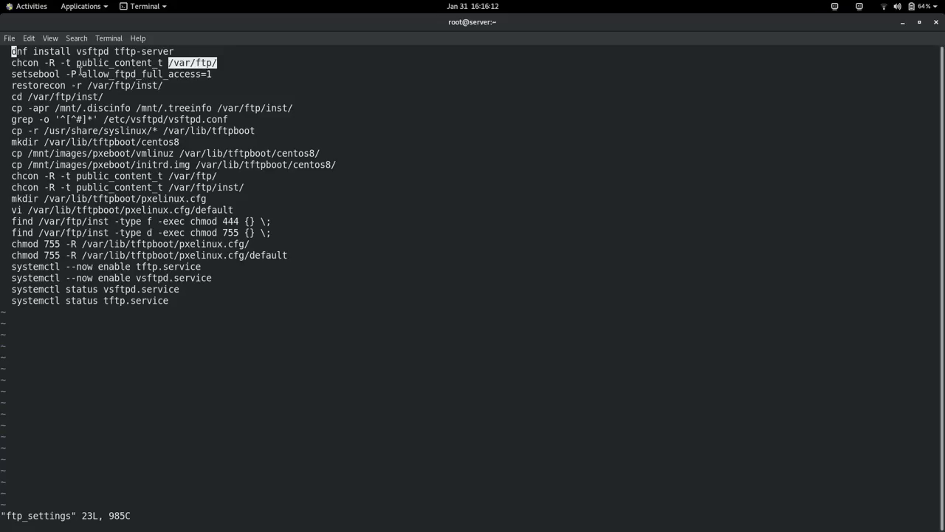
{"action": "left_click_drag", "start_coordinate": [82, 74], "coordinate": [212, 73]}
{"action": "left_click_drag", "start_coordinate": [13, 88], "coordinate": [166, 85]}
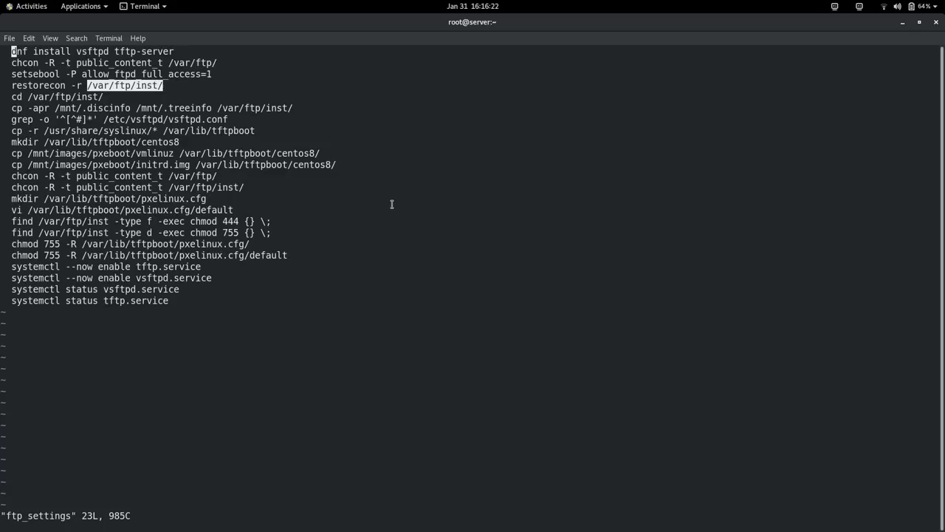
{"action": "left_click_drag", "start_coordinate": [8, 108], "coordinate": [45, 108]}
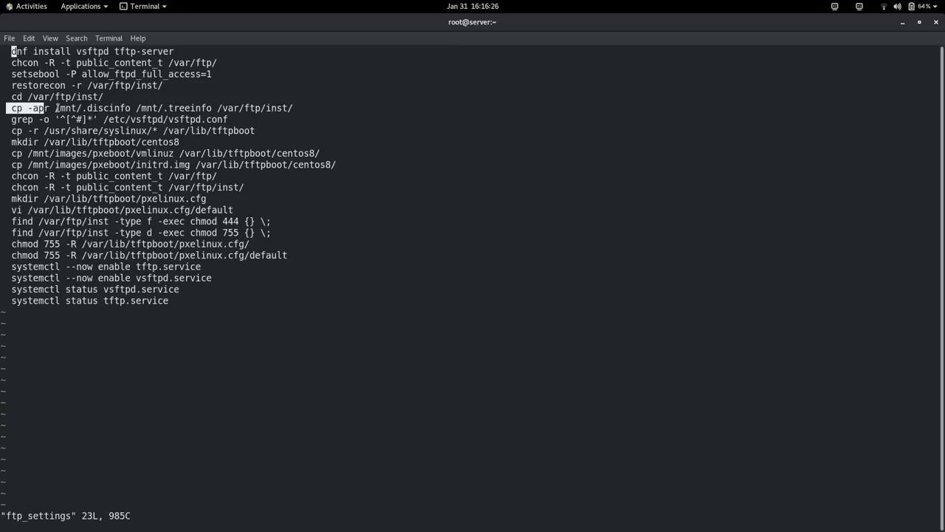
{"action": "left_click_drag", "start_coordinate": [56, 108], "coordinate": [80, 108]}
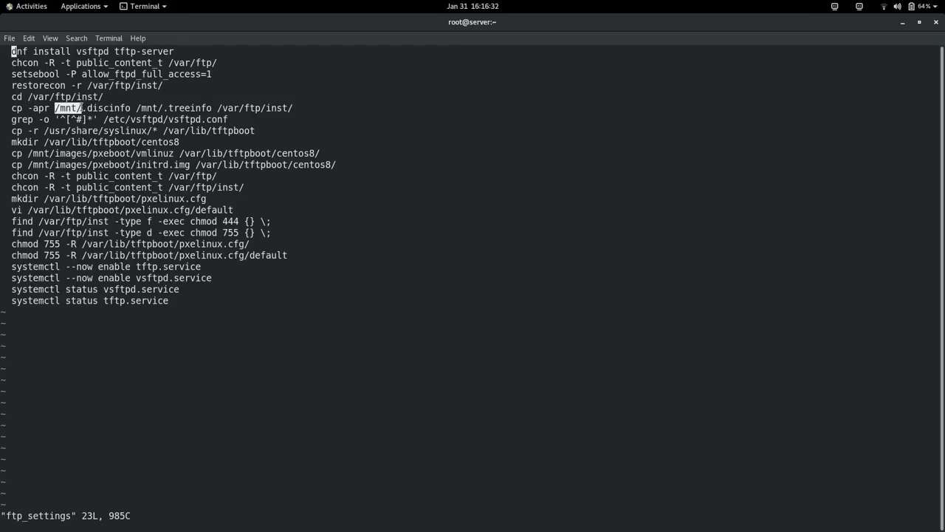
{"action": "left_click_drag", "start_coordinate": [83, 108], "coordinate": [88, 108]}
{"action": "left_click", "coordinate": [93, 108]}
{"action": "left_click_drag", "start_coordinate": [86, 107], "coordinate": [1, 108]}
{"action": "left_click_drag", "start_coordinate": [163, 108], "coordinate": [212, 107]}
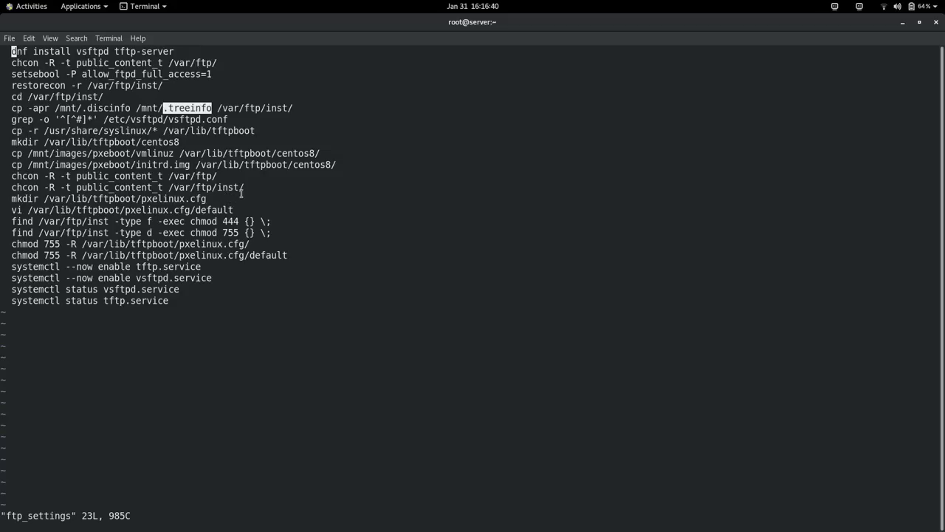
{"action": "left_click_drag", "start_coordinate": [217, 108], "coordinate": [293, 107]}
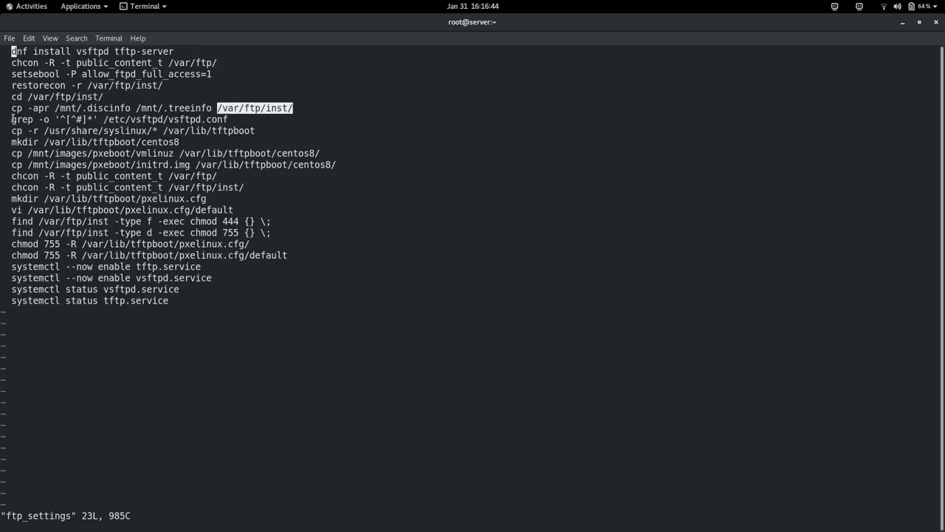
Copy grep -o '^[^#]*' /etc/vsftpd/vsftpd.conf from the notes, run it in a new terminal tab, and review the active vsftpd settings.
{"action": "left_click_drag", "start_coordinate": [12, 119], "coordinate": [223, 122]}
{"action": "right_click", "coordinate": [106, 123]}
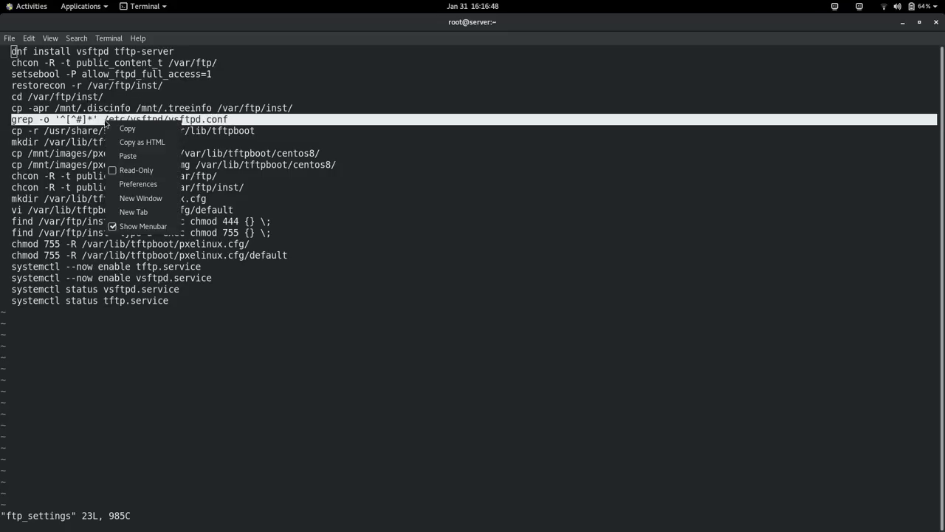
{"action": "left_click", "coordinate": [125, 128]}
{"action": "left_click", "coordinate": [9, 37]}
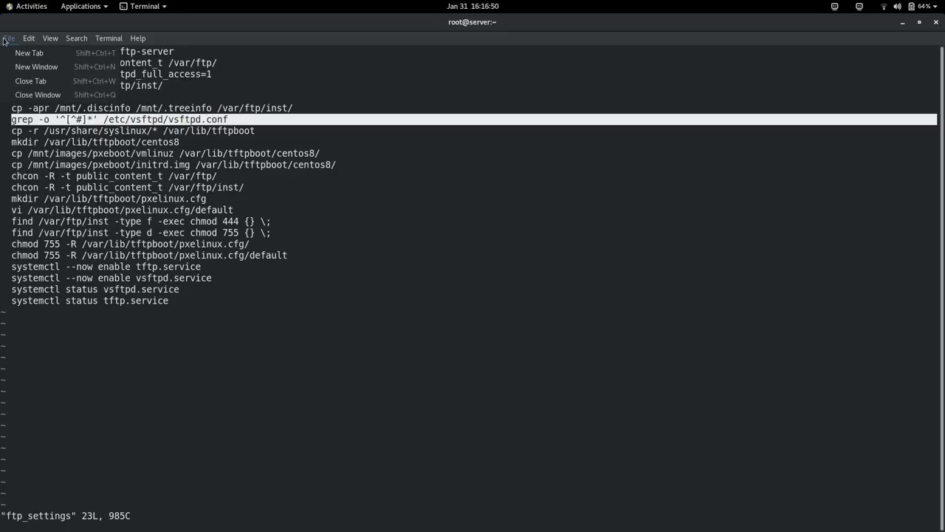
{"action": "left_click", "coordinate": [37, 66]}
{"action": "right_click", "coordinate": [196, 105]}
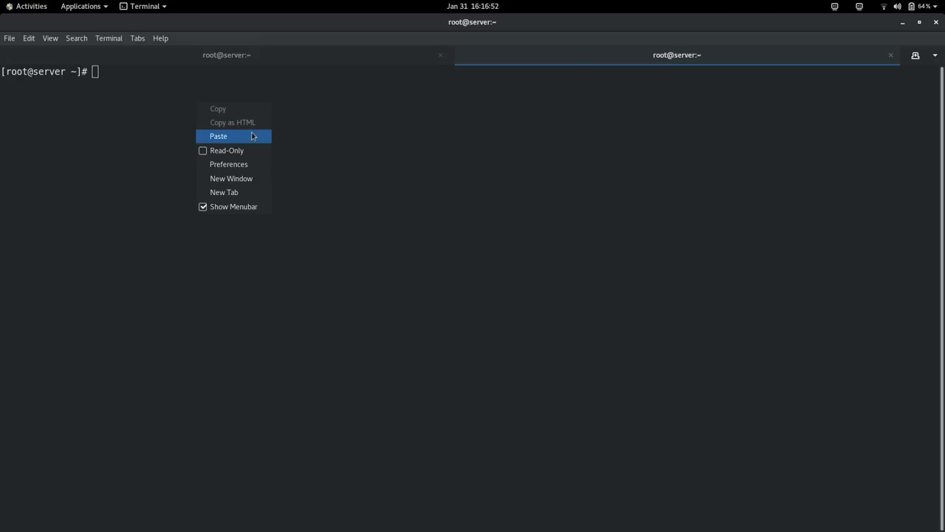
{"action": "left_click", "coordinate": [251, 134]}
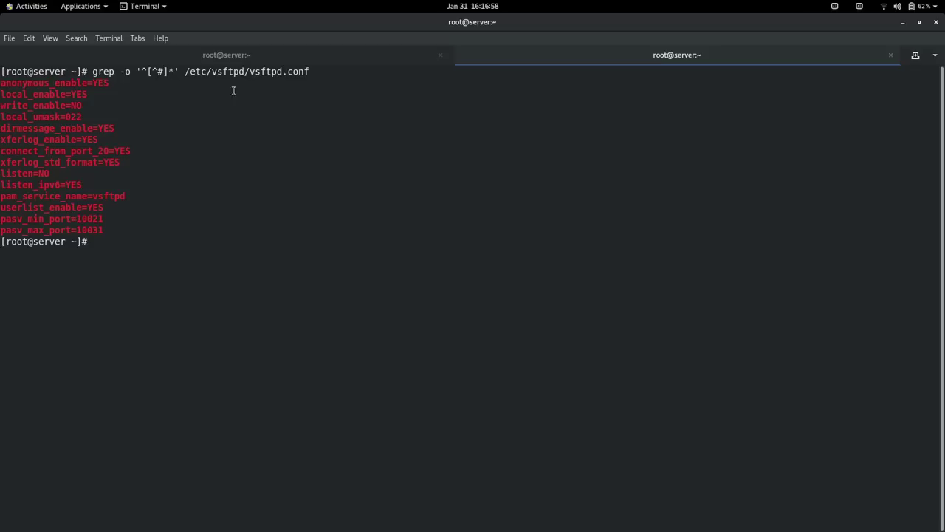
{"action": "left_click_drag", "start_coordinate": [321, 70], "coordinate": [249, 71]}
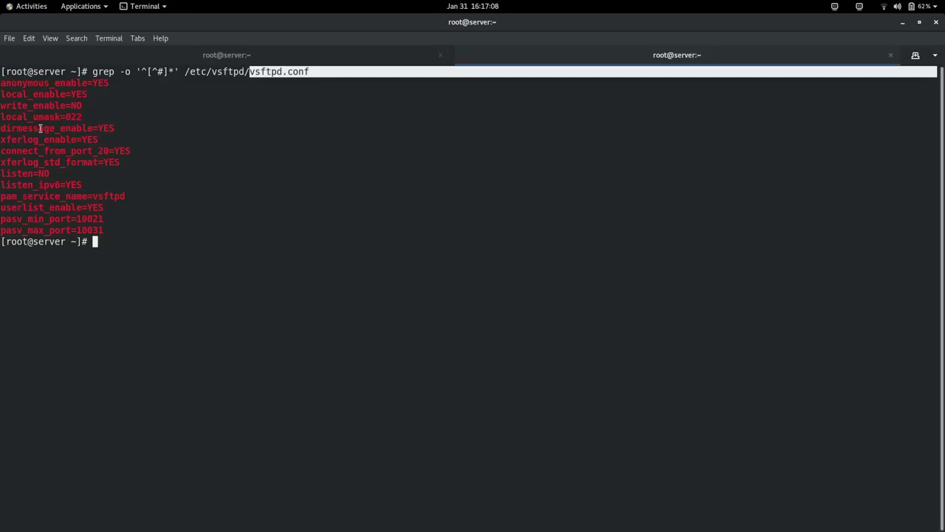
{"action": "left_click_drag", "start_coordinate": [108, 222], "coordinate": [3, 115]}
{"action": "left_click", "coordinate": [323, 313]}
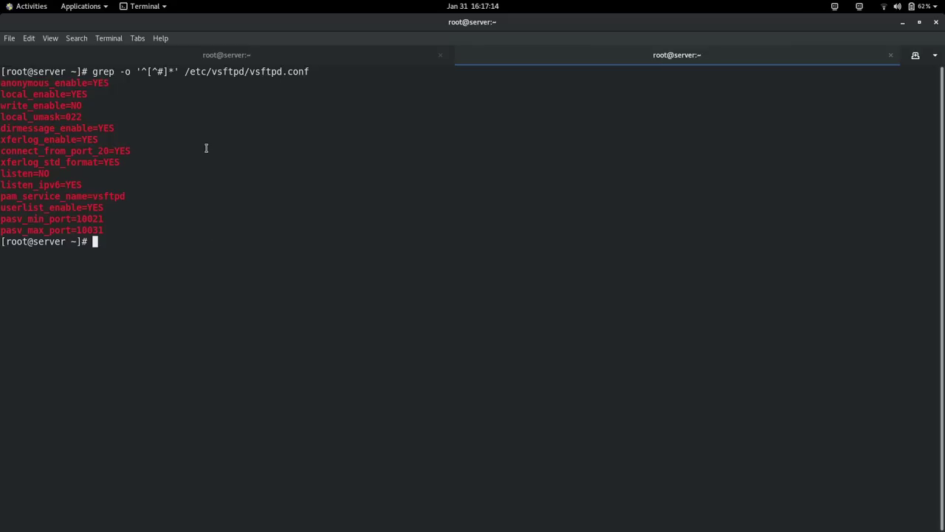
Copy the /var/ftp/inst/ path from the notes and change to that directory in the second terminal tab.
{"action": "left_click", "coordinate": [217, 50]}
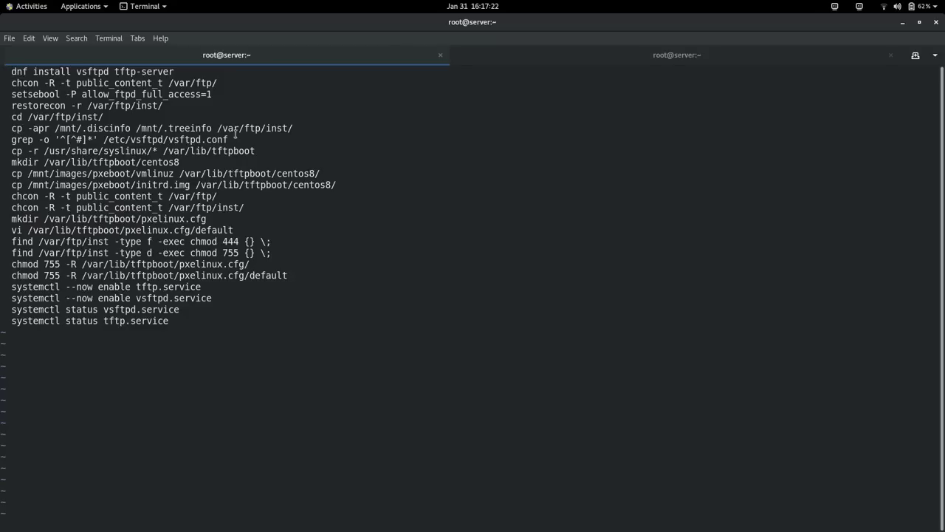
{"action": "left_click_drag", "start_coordinate": [216, 128], "coordinate": [290, 128]}
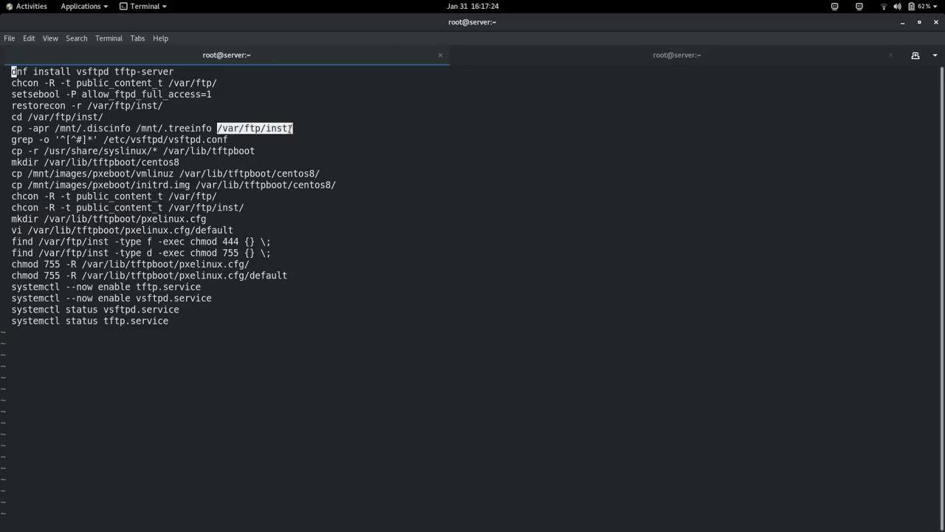
{"action": "right_click", "coordinate": [261, 129]}
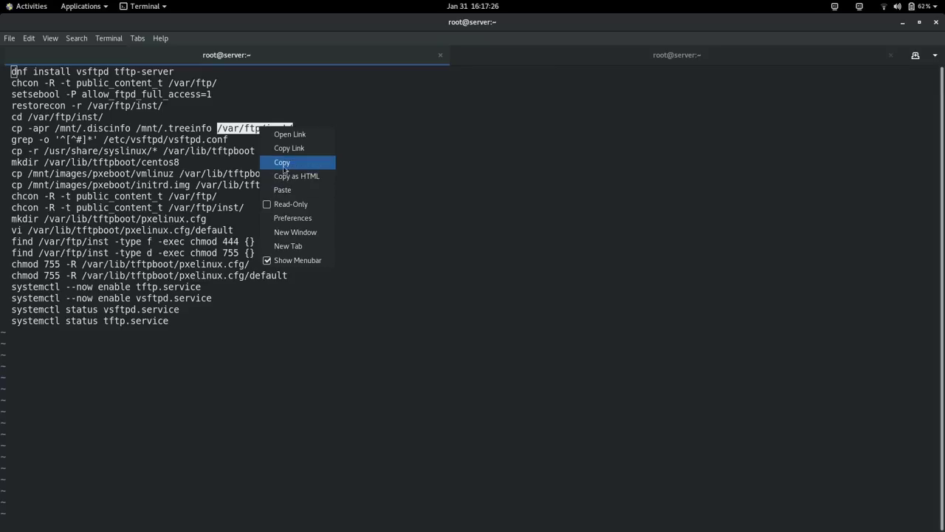
{"action": "left_click", "coordinate": [282, 163]}
{"action": "left_click", "coordinate": [548, 57]}
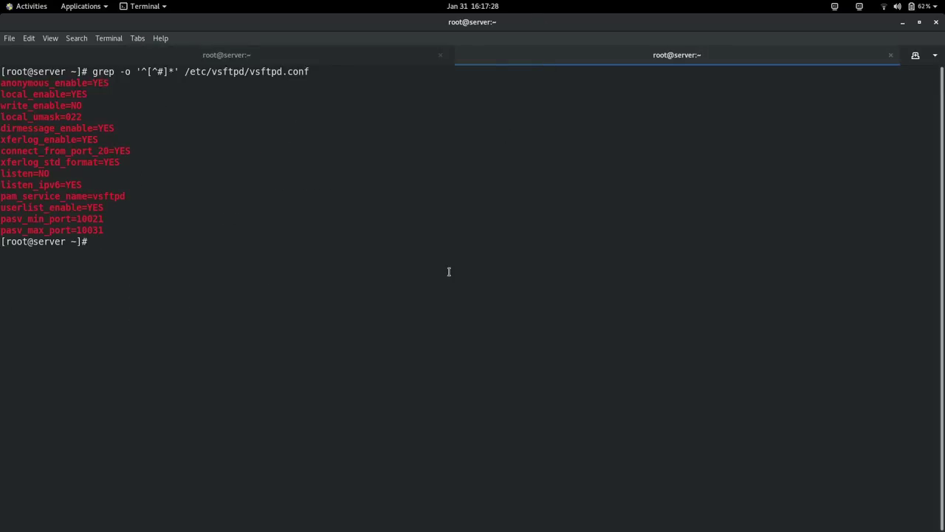
{"action": "type", "text": "cd"}
{"action": "right_click", "coordinate": [215, 259]}
{"action": "left_click", "coordinate": [236, 289]}
{"action": "key", "text": "Return"}
List all files in the directory with ls -al and check the .discinfo and .treeinfo entries.
{"action": "type", "text": "ls -al"}
{"action": "key", "text": "Return"}
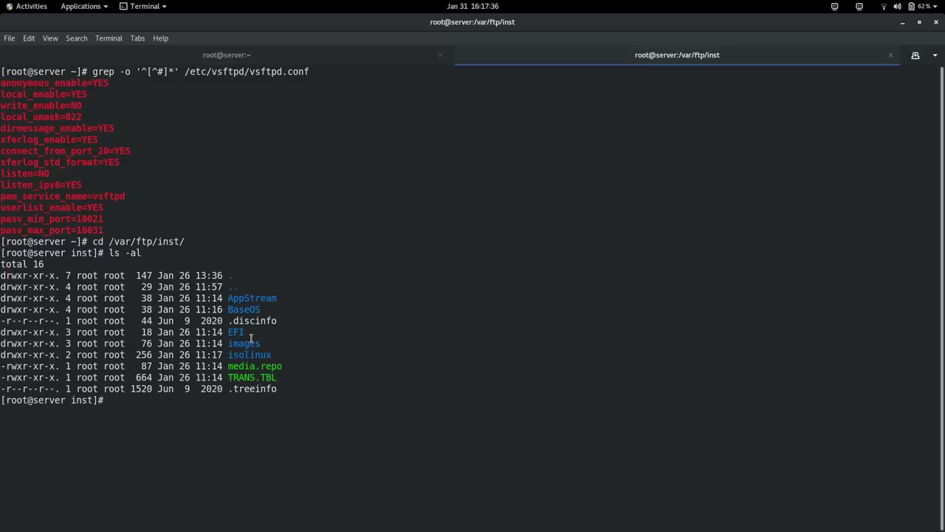
{"action": "left_click_drag", "start_coordinate": [227, 320], "coordinate": [277, 321]}
{"action": "left_click_drag", "start_coordinate": [228, 388], "coordinate": [277, 389]}
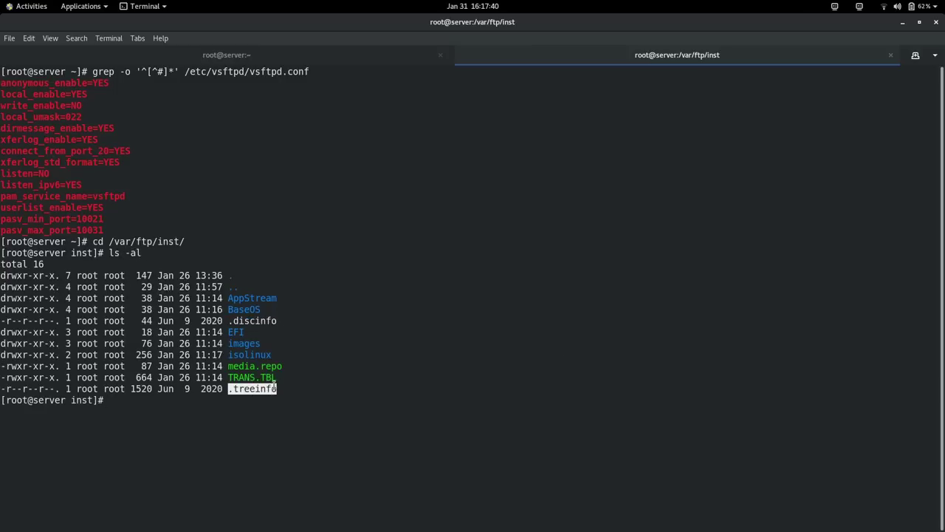
{"action": "left_click", "coordinate": [405, 416]}
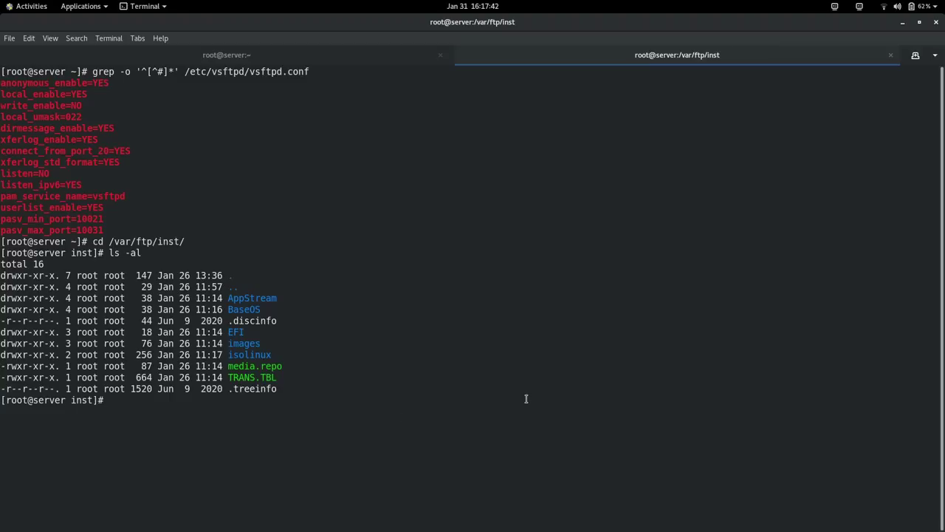
Show the SELinux context of the current directory with ls -Zd . and again with ls -Zd.
{"action": "type", "text": "ls Z"}
{"action": "key", "text": "BackSpace"}
{"action": "type", "text": "-Zd ."}
{"action": "key", "text": "Return"}
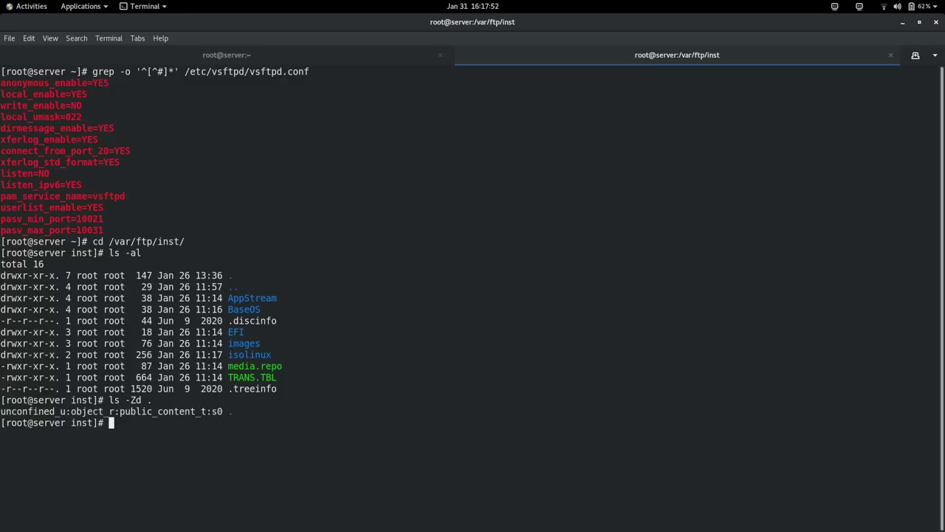
{"action": "key", "text": "Up"}
{"action": "key", "text": "BackSpace"}
{"action": "key", "text": "Return"}
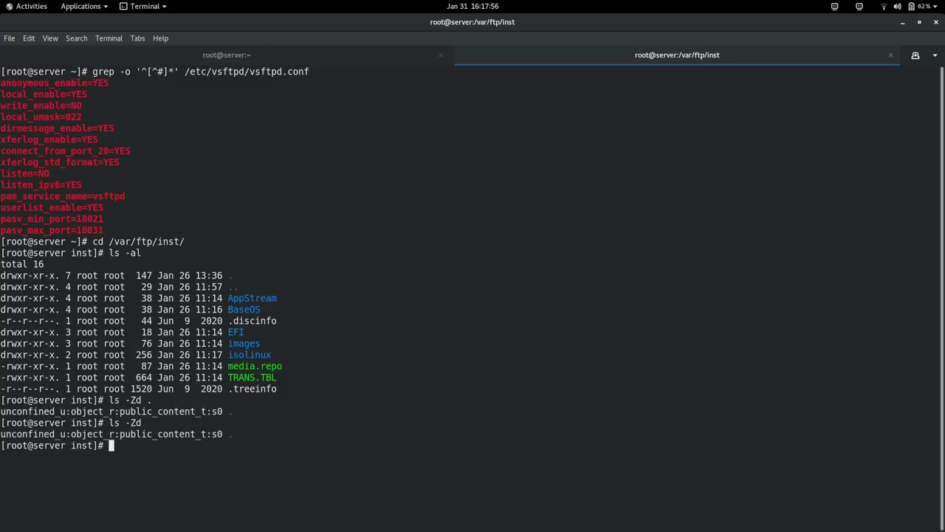
Show the directory's SELinux context with ls -Zad, then in long format with ls -Zlad.
{"action": "key", "text": "Up"}
{"action": "key", "text": "Left"}
{"action": "type", "text": "a"}
{"action": "key", "text": "Return"}
{"action": "key", "text": "Up"}
{"action": "key", "text": "BackSpace"}
{"action": "key", "text": "Left"}
{"action": "key", "text": "BackSpace"}
{"action": "type", "text": "la"}
{"action": "key", "text": "Return"}
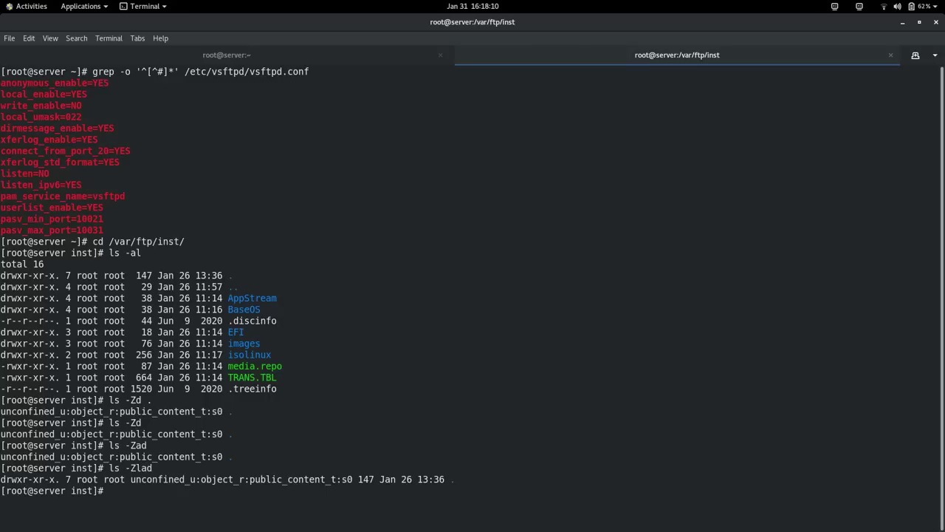
Show the SELinux contexts of the directory's non-hidden contents with ls -Zad *.
{"action": "key", "text": "Up"}
{"action": "key", "text": "Up"}
{"action": "type", "text": "*"}
{"action": "key", "text": "Return"}
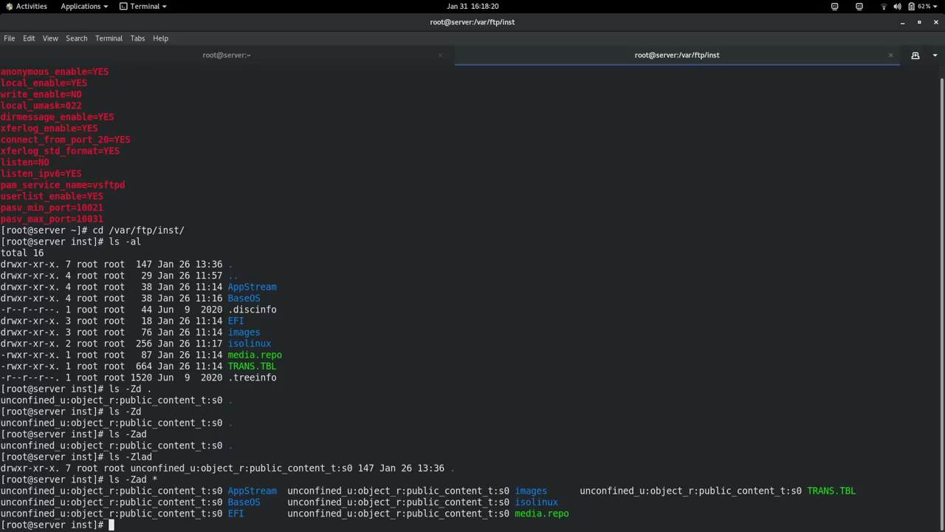
Clear the terminal and list the SELinux contexts of all files, including hidden ones, with ls -Za and ls -Zal.
{"action": "key", "text": "Up"}
{"action": "key", "text": "BackSpace"}
{"action": "key", "text": "BackSpace"}
{"action": "key", "text": "Return"}
{"action": "type", "text": "clear"}
{"action": "key", "text": "ctrl+l"}
{"action": "key", "text": "Up"}
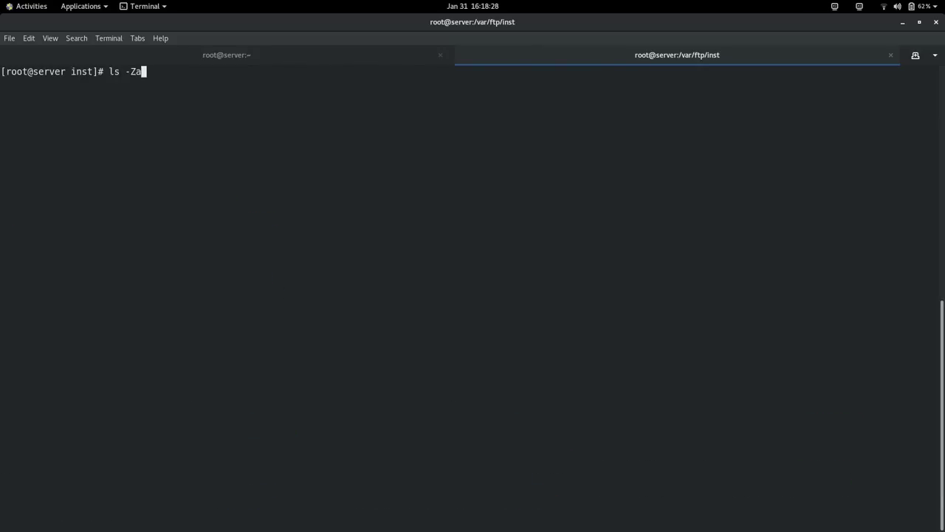
{"action": "key", "text": "Return"}
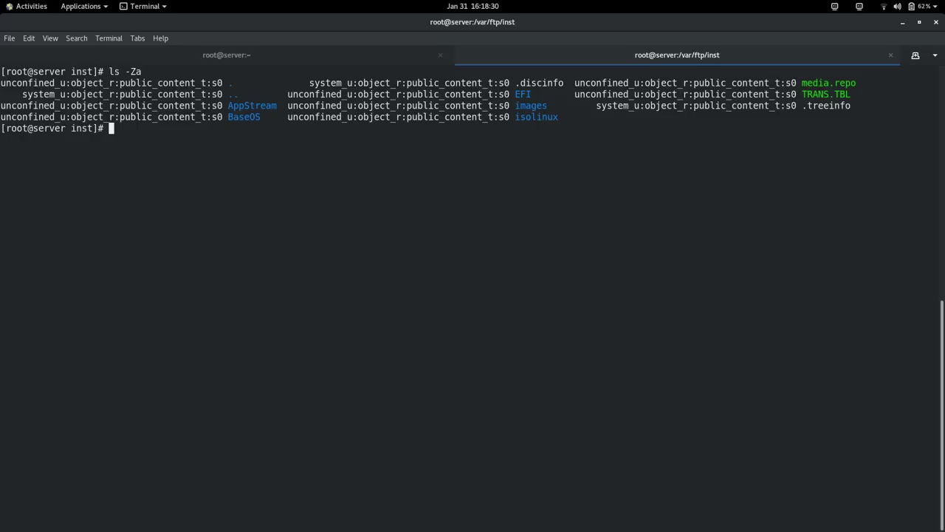
{"action": "type", "text": "ls -Zal"}
{"action": "key", "text": "Return"}
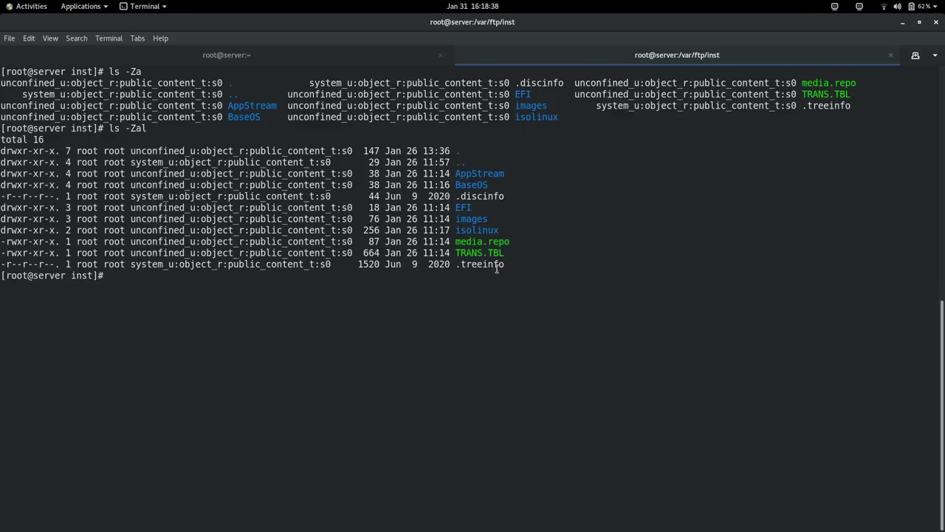
Examine the public_content_t SELinux type on .treeinfo and the images directory in the listing.
{"action": "left_click_drag", "start_coordinate": [228, 265], "coordinate": [311, 265]}
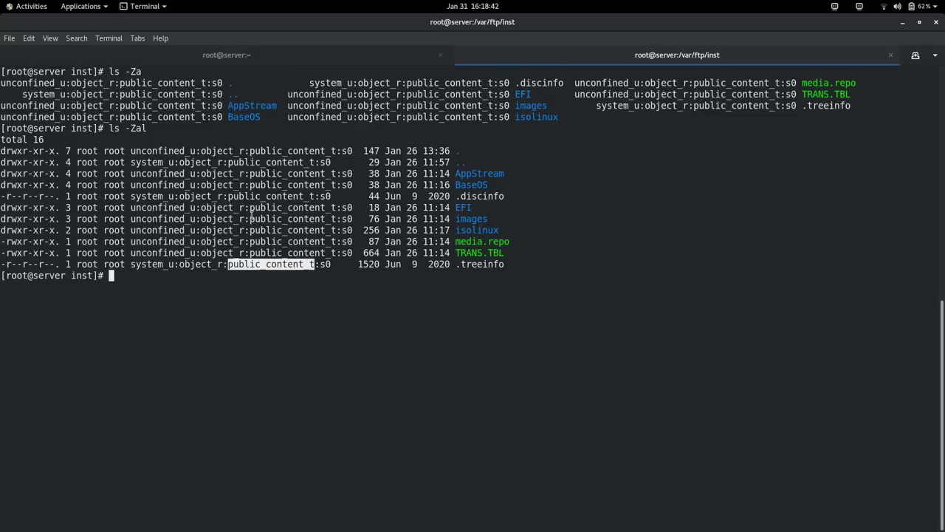
{"action": "left_click_drag", "start_coordinate": [250, 219], "coordinate": [272, 218]}
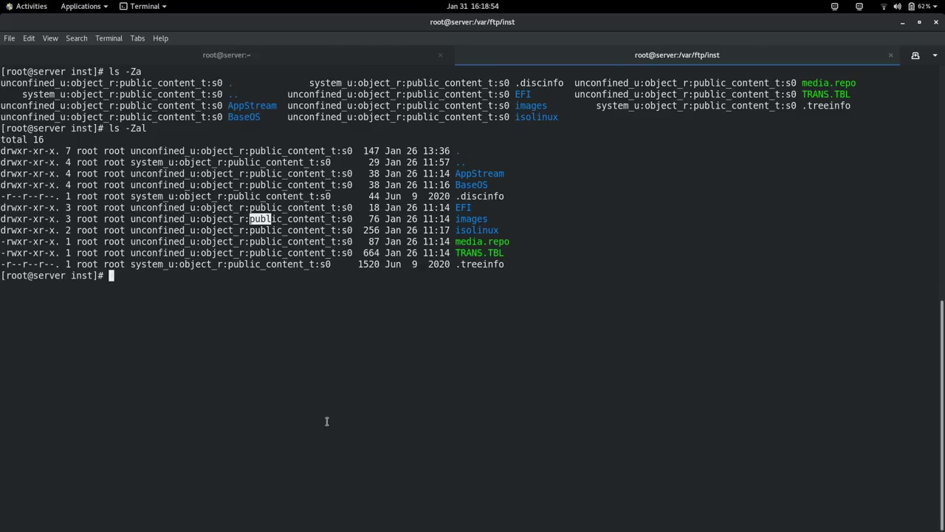
Copy the path /var/lib/tftpboot/centos8 from the command notes and change to that directory with cd.
{"action": "left_click", "coordinate": [222, 54]}
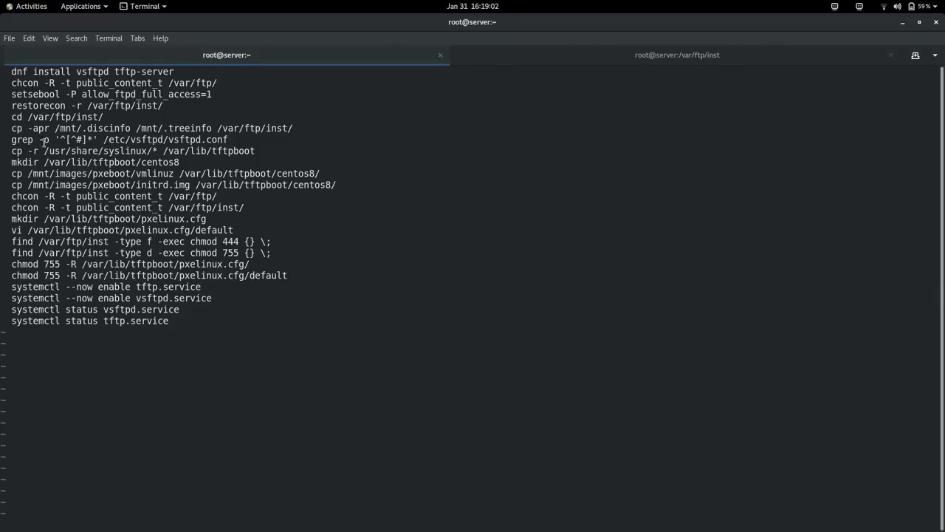
{"action": "left_click_drag", "start_coordinate": [44, 162], "coordinate": [180, 163]}
{"action": "right_click", "coordinate": [132, 164]}
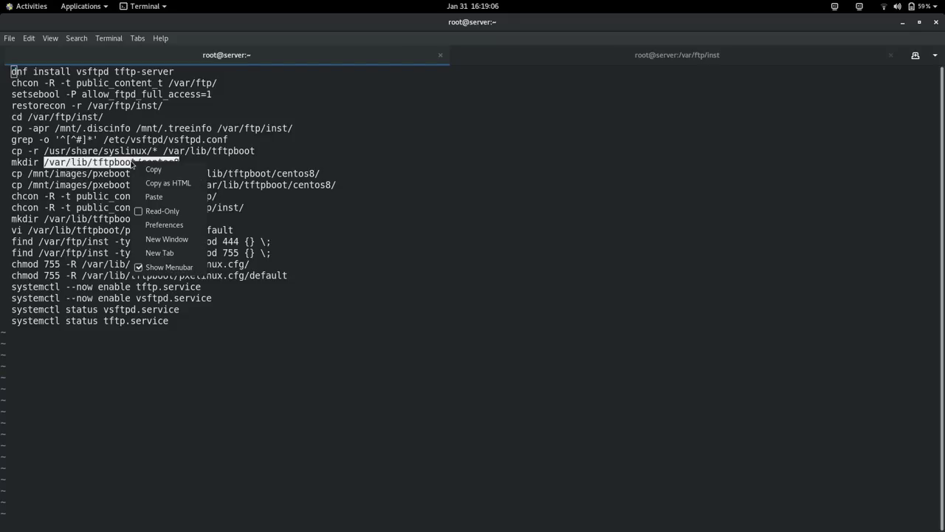
{"action": "left_click", "coordinate": [154, 169]}
{"action": "left_click", "coordinate": [561, 57]}
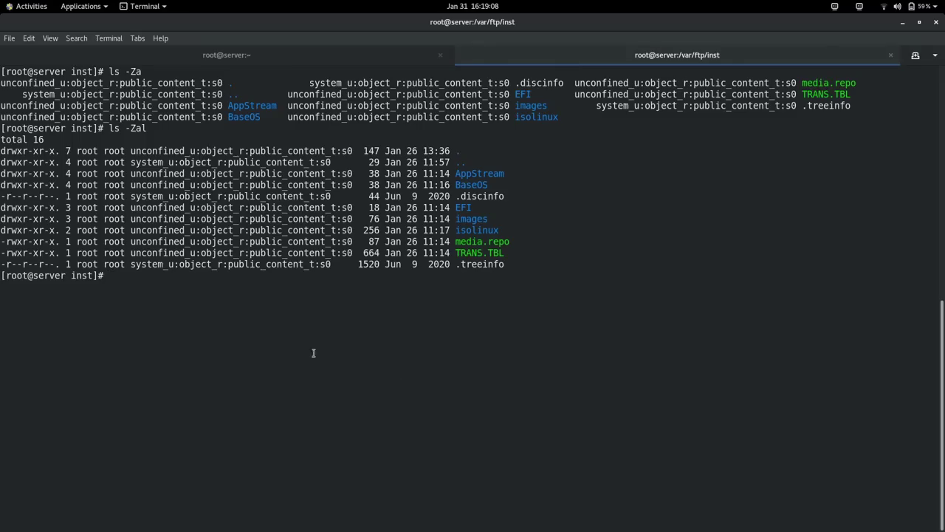
{"action": "type", "text": "cd"}
{"action": "right_click", "coordinate": [178, 278]}
{"action": "left_click", "coordinate": [200, 316]}
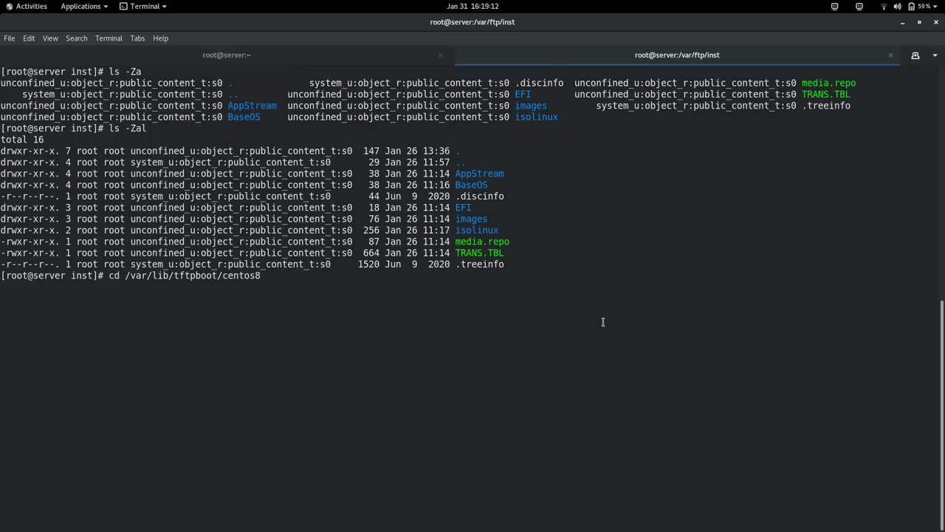
{"action": "key", "text": "Return"}
List the centos8 directory with ls -al and examine the initrd.img and vmlinuz entries.
{"action": "type", "text": "ls "}
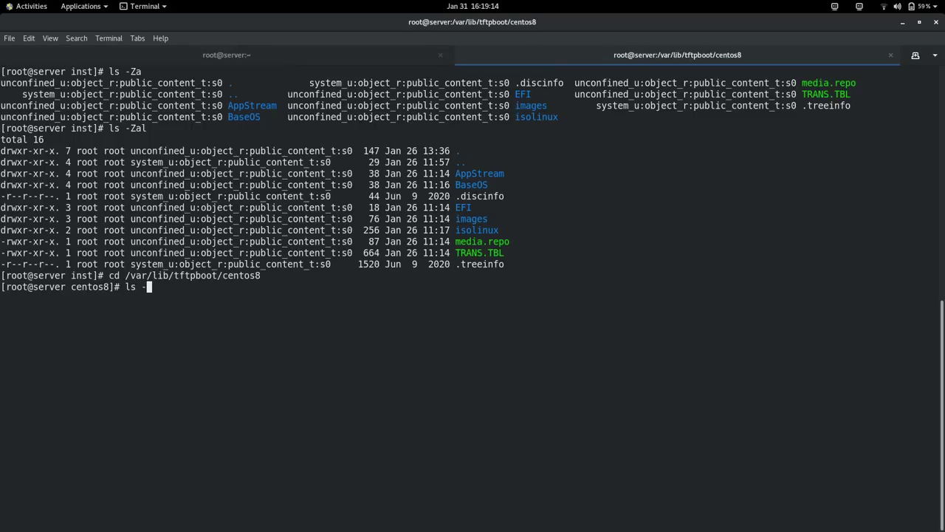
{"action": "type", "text": "-al"}
{"action": "key", "text": "Return"}
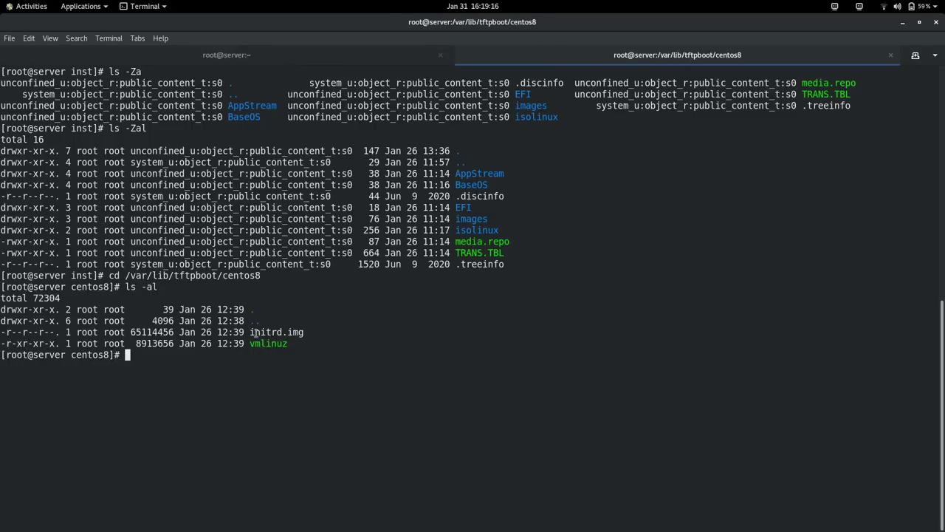
{"action": "double_click", "coordinate": [281, 332]}
{"action": "double_click", "coordinate": [274, 343]}
{"action": "double_click", "coordinate": [478, 230]}
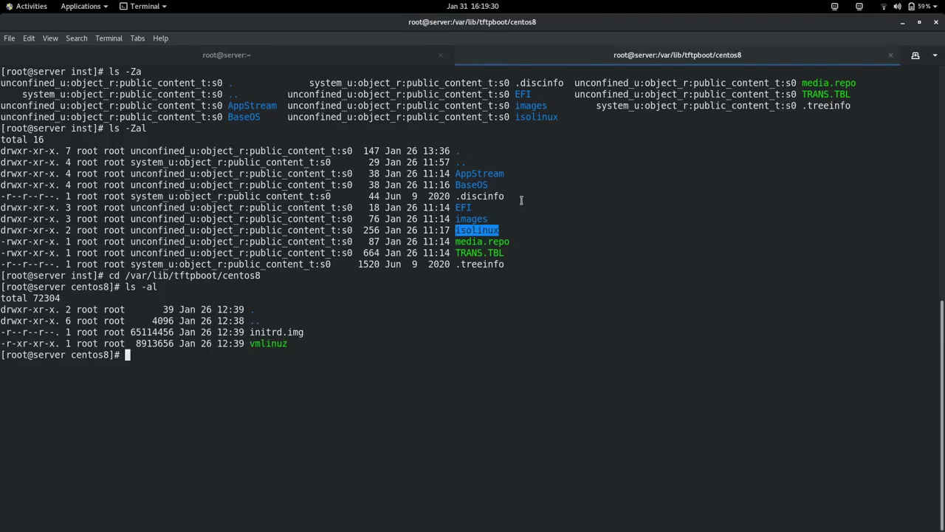
{"action": "left_click", "coordinate": [509, 347]}
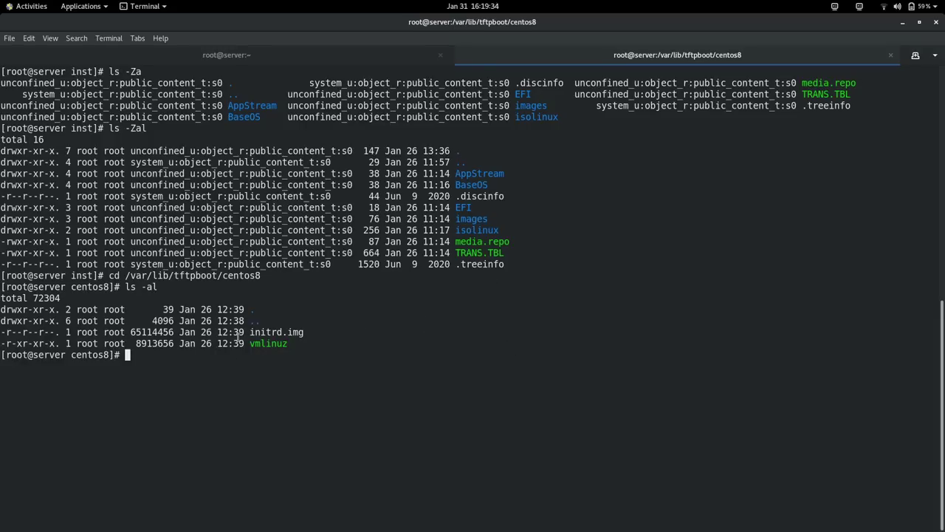
{"action": "double_click", "coordinate": [283, 331]}
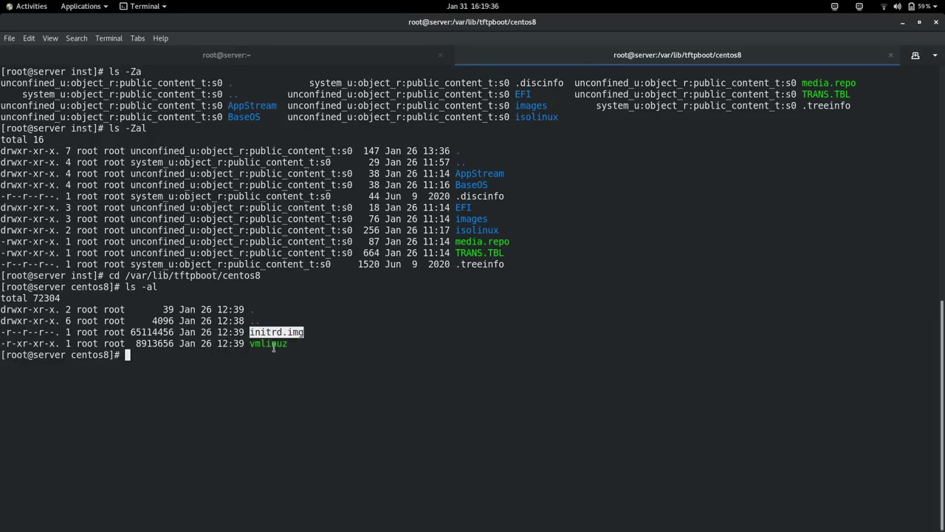
{"action": "double_click", "coordinate": [274, 344]}
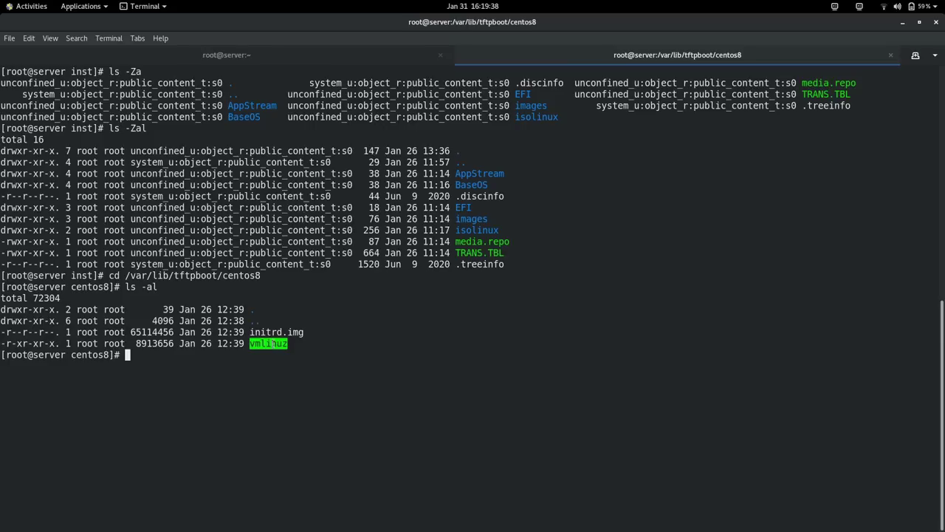
Review the command notes for copying vmlinuz and initrd.img, setting the public_content_t context and creating the pxelinux.cfg directory.
{"action": "left_click", "coordinate": [148, 53]}
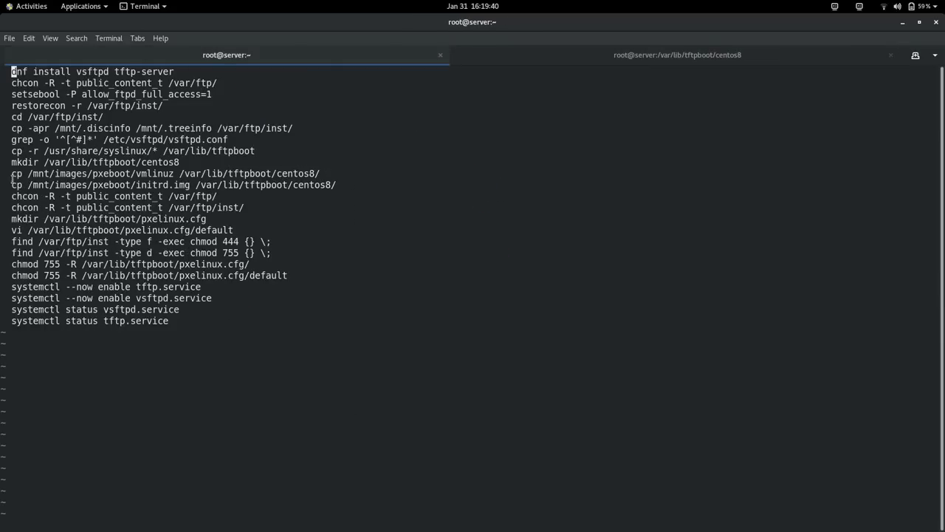
{"action": "left_click_drag", "start_coordinate": [12, 174], "coordinate": [172, 173]}
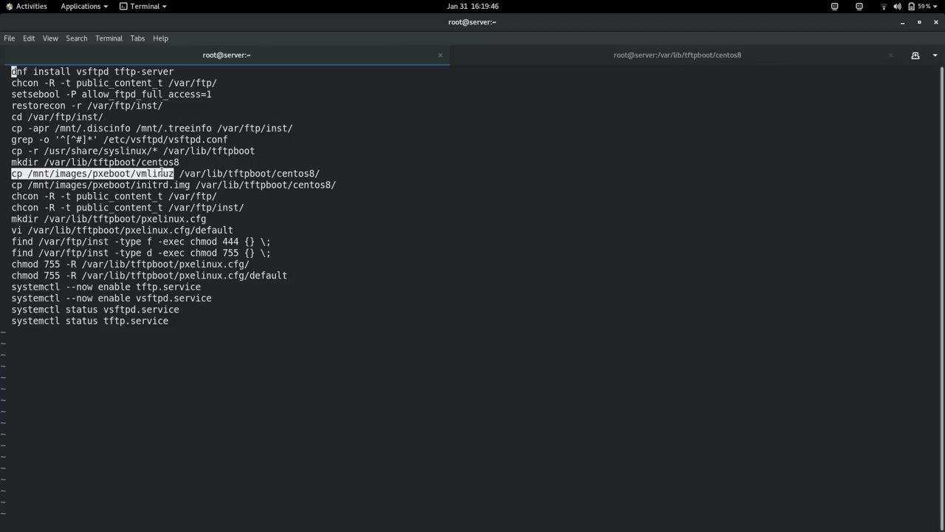
{"action": "left_click_drag", "start_coordinate": [179, 174], "coordinate": [319, 173]}
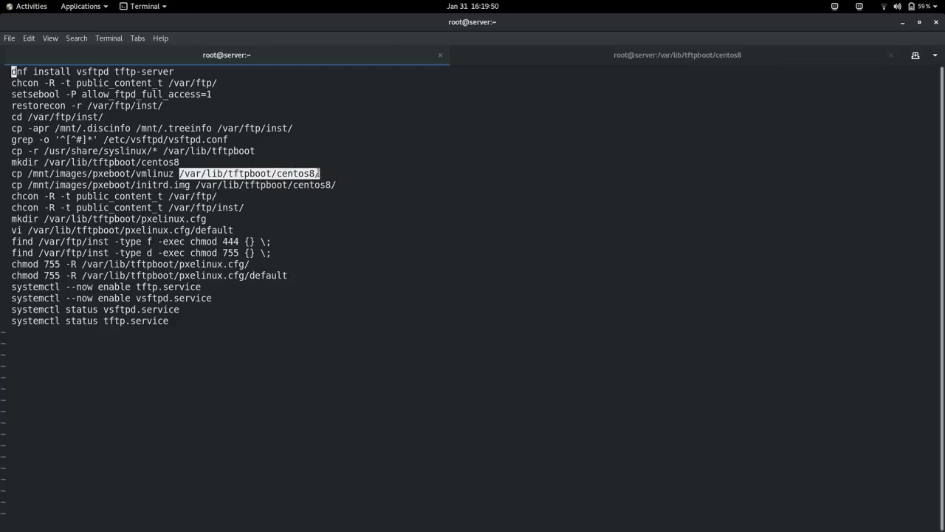
{"action": "left_click_drag", "start_coordinate": [12, 185], "coordinate": [336, 184]}
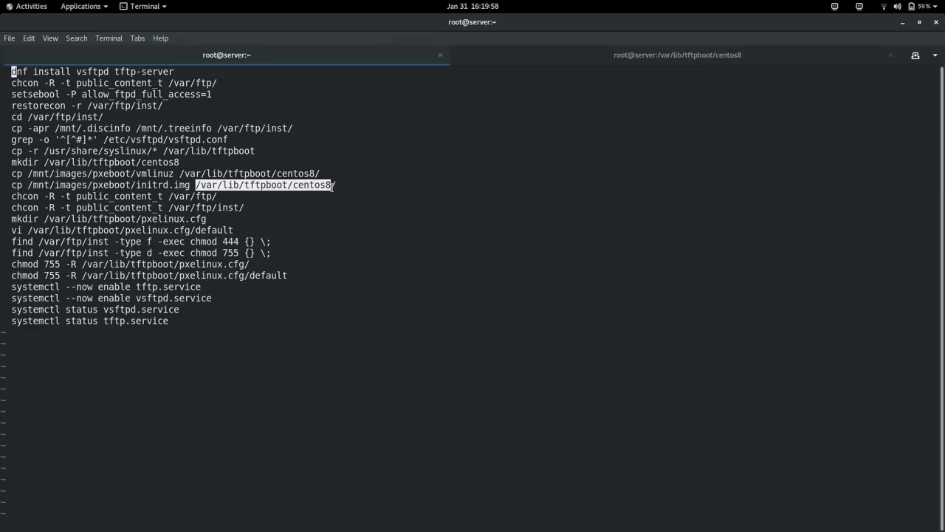
{"action": "left_click_drag", "start_coordinate": [10, 194], "coordinate": [313, 212]}
{"action": "left_click", "coordinate": [240, 222]}
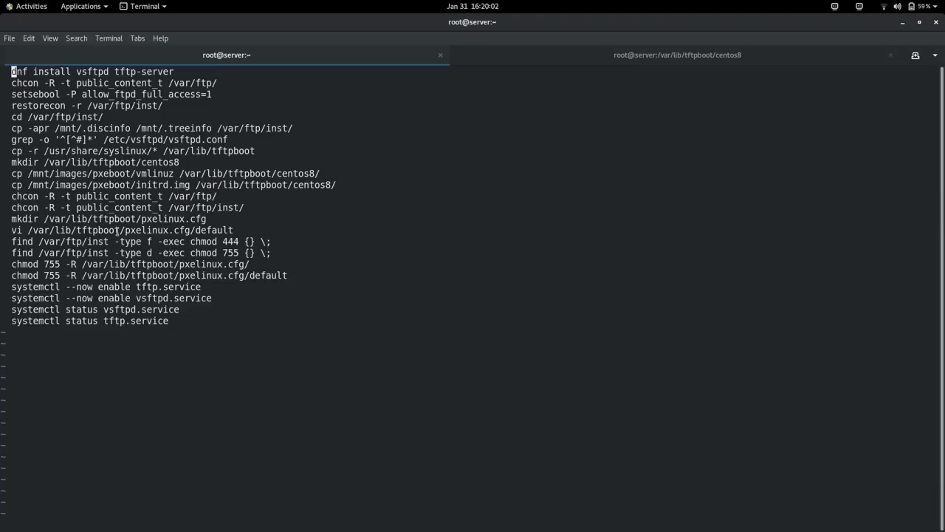
{"action": "left_click_drag", "start_coordinate": [141, 219], "coordinate": [206, 219]}
Copy the vi command for /var/lib/tftpboot/pxelinux.cfg/default from the notes, and run it in the cleared second terminal session.
{"action": "left_click_drag", "start_coordinate": [46, 219], "coordinate": [231, 231]}
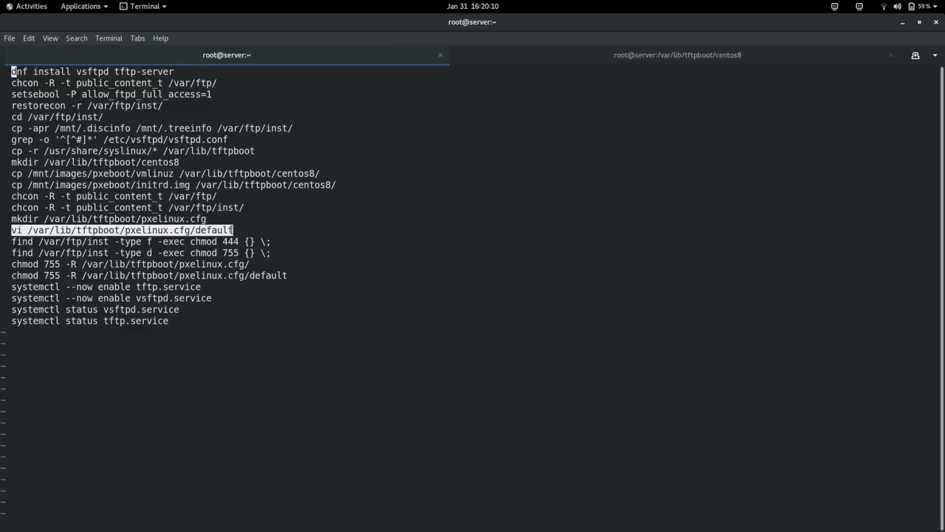
{"action": "right_click", "coordinate": [111, 230]}
{"action": "left_click", "coordinate": [133, 236]}
{"action": "left_click", "coordinate": [630, 54]}
{"action": "type", "text": "clear"}
{"action": "key", "text": "Return"}
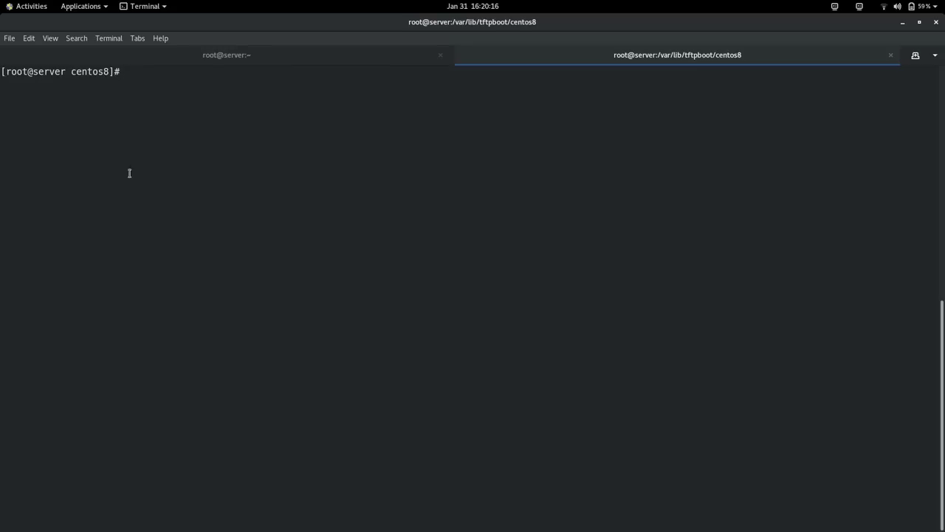
{"action": "right_click", "coordinate": [231, 77]}
{"action": "left_click", "coordinate": [284, 115]}
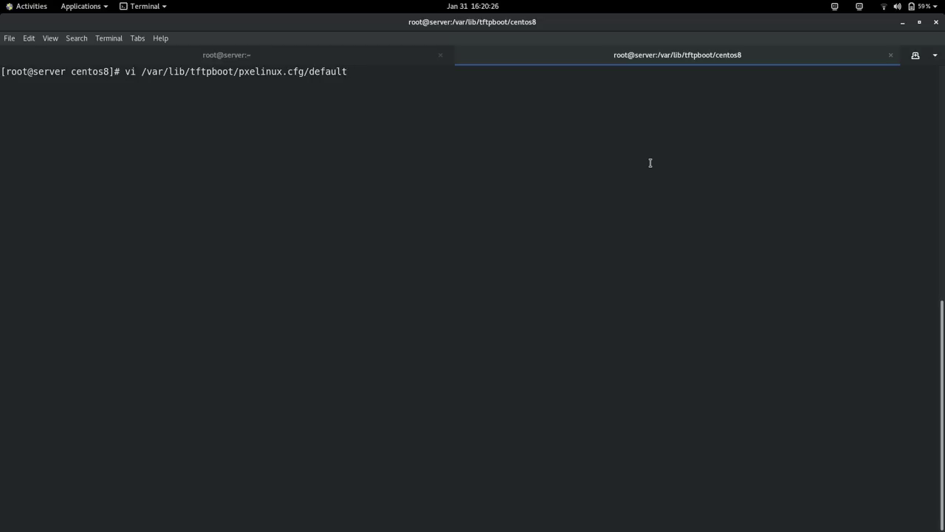
{"action": "key", "text": "Return"}
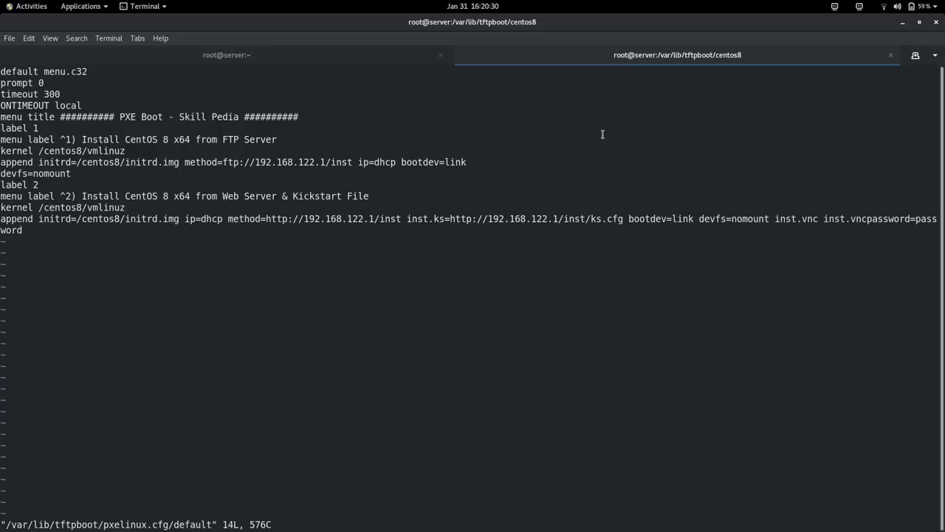
Examine the timeout, the menu title and the FTP server installation entry with its append options in the PXE boot menu file.
{"action": "double_click", "coordinate": [52, 93]}
{"action": "left_click", "coordinate": [132, 117]}
{"action": "left_click_drag", "start_coordinate": [120, 117], "coordinate": [238, 117]}
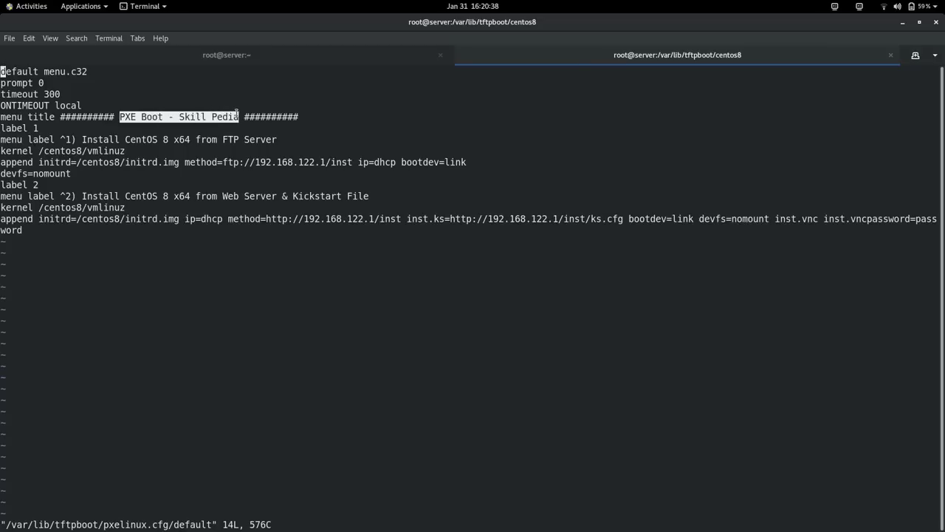
{"action": "left_click_drag", "start_coordinate": [82, 139], "coordinate": [278, 137]}
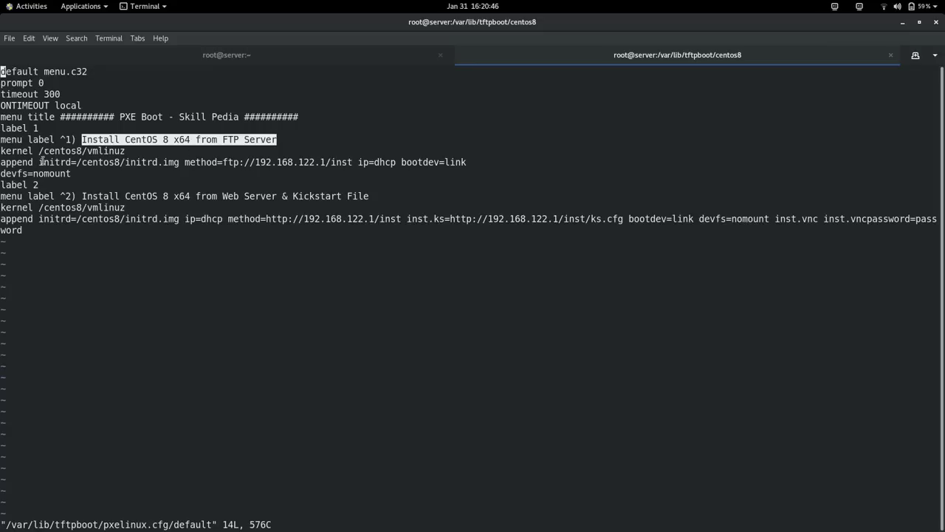
{"action": "left_click_drag", "start_coordinate": [40, 162], "coordinate": [466, 160]}
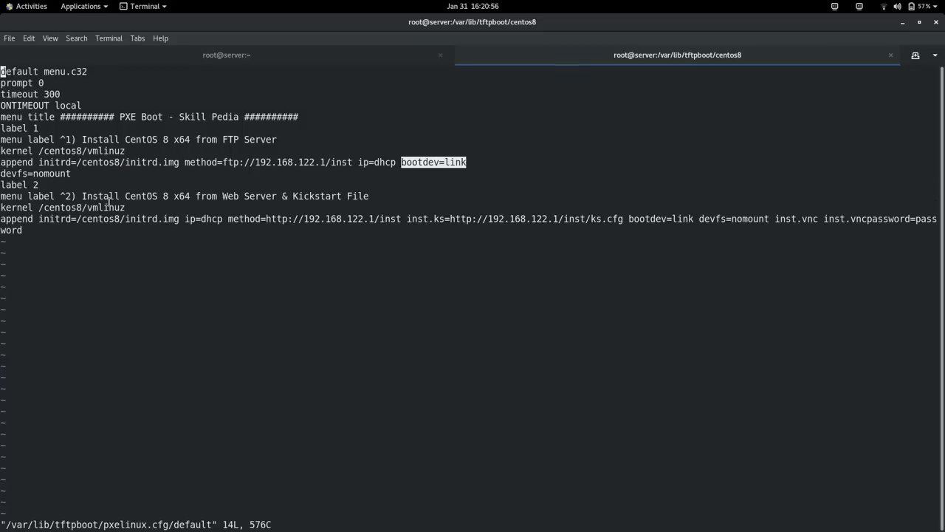
Examine the Web Server & Kickstart File entry, including its kernel, initrd, method, inst.ks and VNC options.
{"action": "left_click_drag", "start_coordinate": [84, 197], "coordinate": [367, 196]}
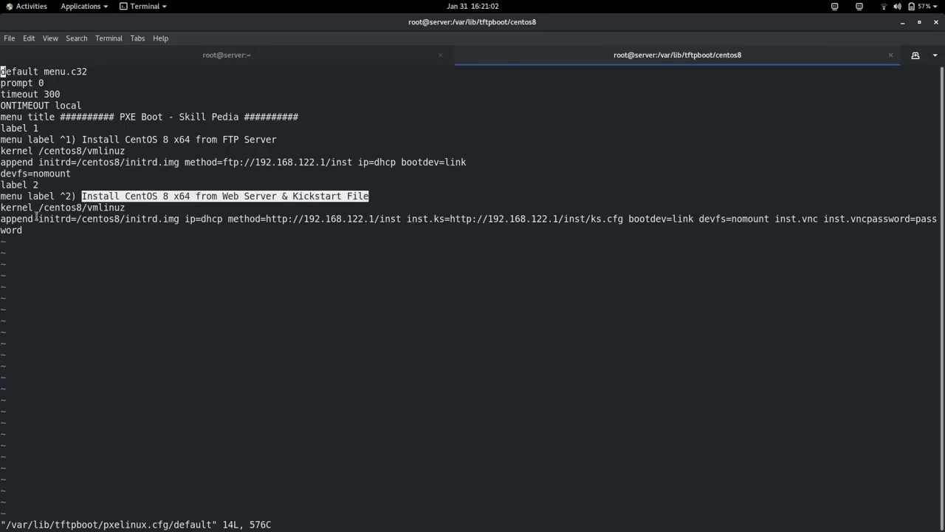
{"action": "left_click_drag", "start_coordinate": [43, 209], "coordinate": [130, 207]}
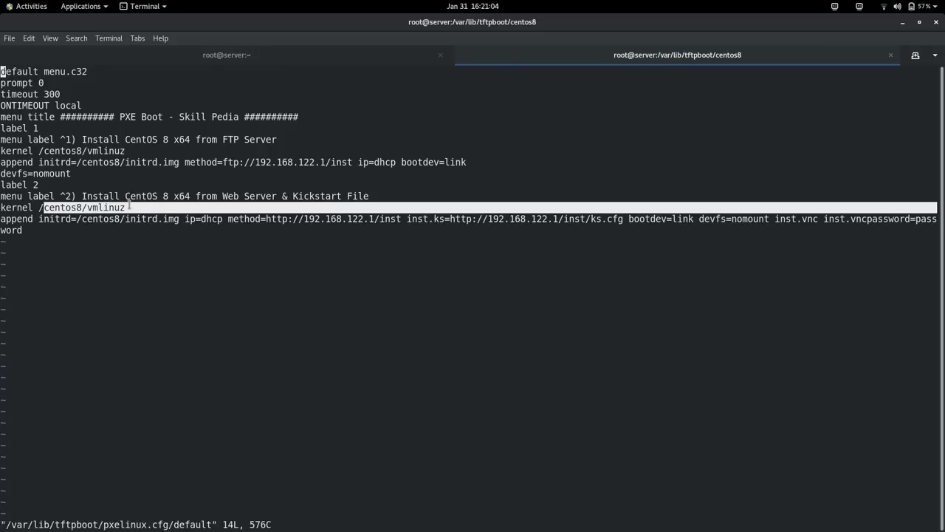
{"action": "left_click", "coordinate": [59, 229]}
{"action": "left_click_drag", "start_coordinate": [41, 219], "coordinate": [92, 220]}
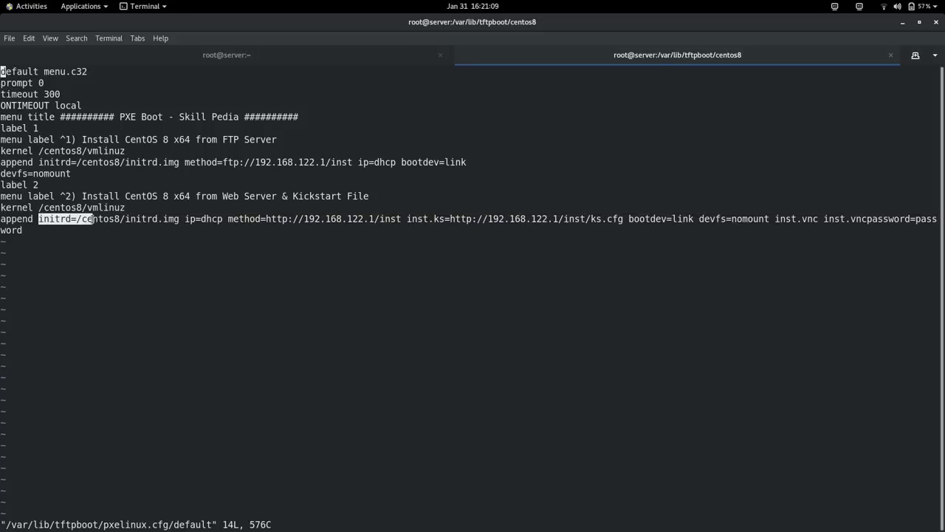
{"action": "left_click", "coordinate": [186, 219]}
{"action": "left_click_drag", "start_coordinate": [224, 219], "coordinate": [623, 219]}
{"action": "left_click", "coordinate": [412, 237]}
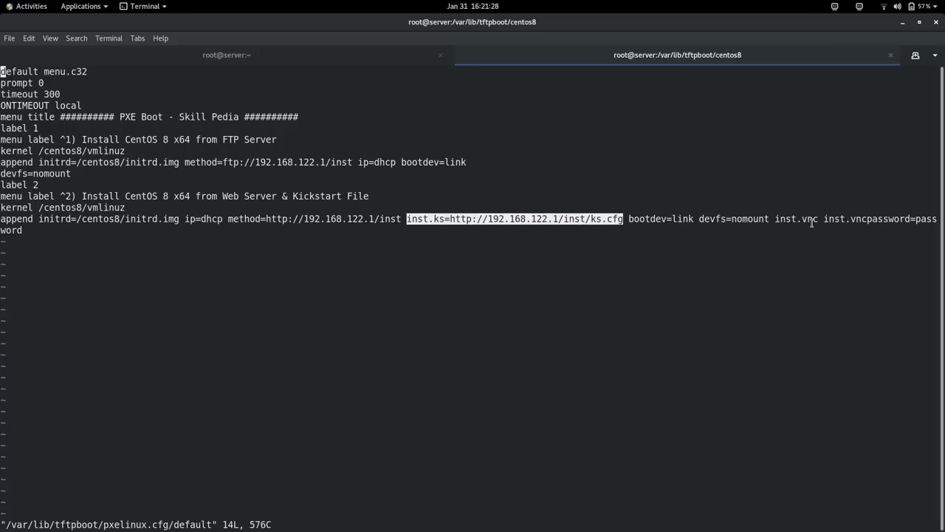
{"action": "left_click_drag", "start_coordinate": [776, 218], "coordinate": [929, 218]}
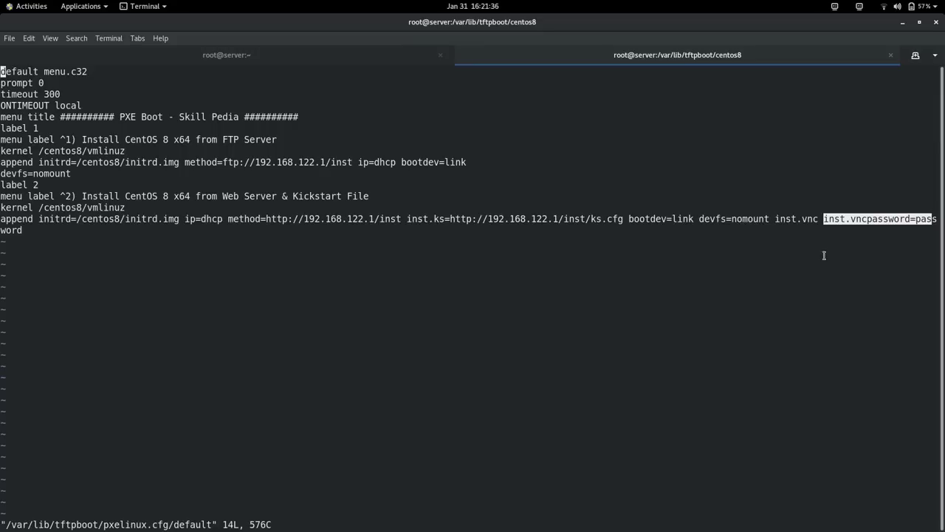
{"action": "left_click", "coordinate": [111, 236]}
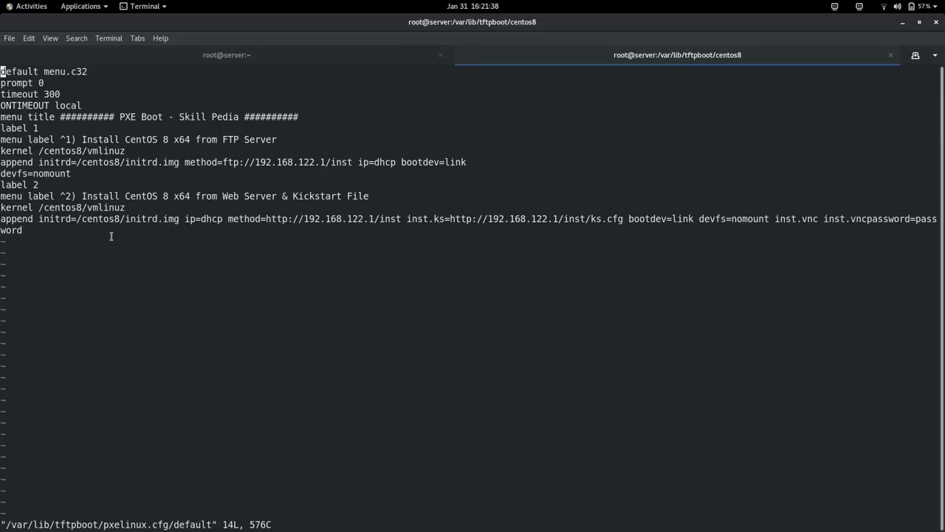
{"action": "right_click", "coordinate": [576, 222]}
{"action": "left_click", "coordinate": [603, 229]}
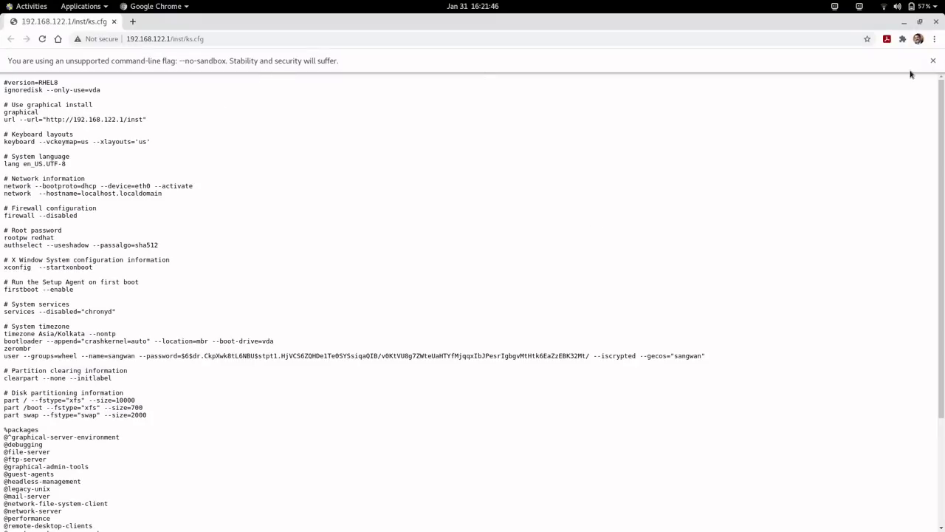
{"action": "left_click", "coordinate": [934, 61]}
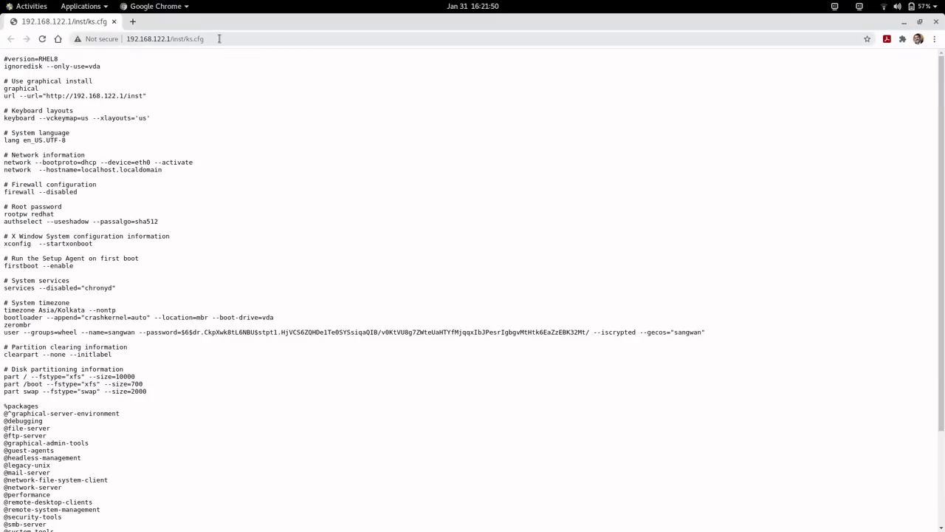
Review the Kickstart file's URL and contents down to the end, then close the browser to return to the PXE menu file.
{"action": "left_click_drag", "start_coordinate": [219, 39], "coordinate": [185, 38]}
{"action": "left_click", "coordinate": [212, 100]}
{"action": "left_click_drag", "start_coordinate": [5, 65], "coordinate": [183, 200]}
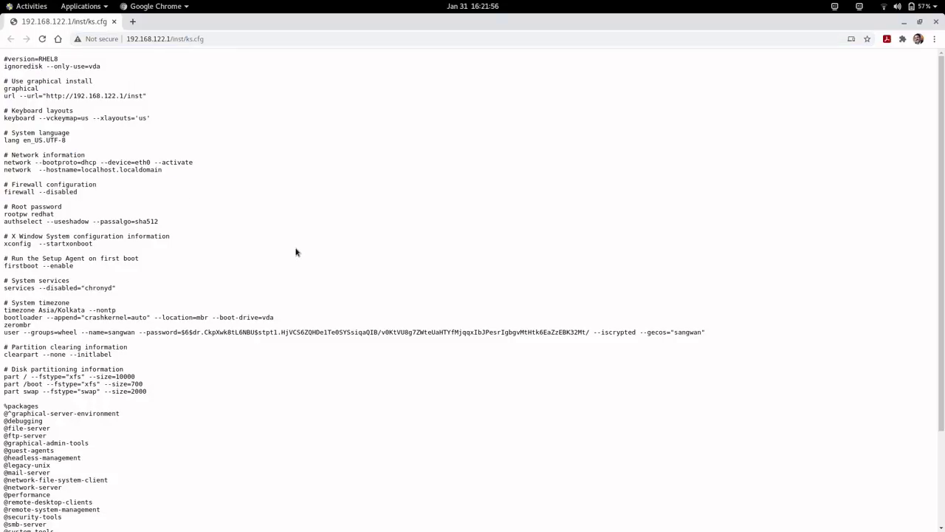
{"action": "scroll", "coordinate": [301, 258], "scroll_direction": "down", "scroll_amount": 3}
{"action": "scroll", "coordinate": [467, 329], "scroll_direction": "down", "scroll_amount": 1}
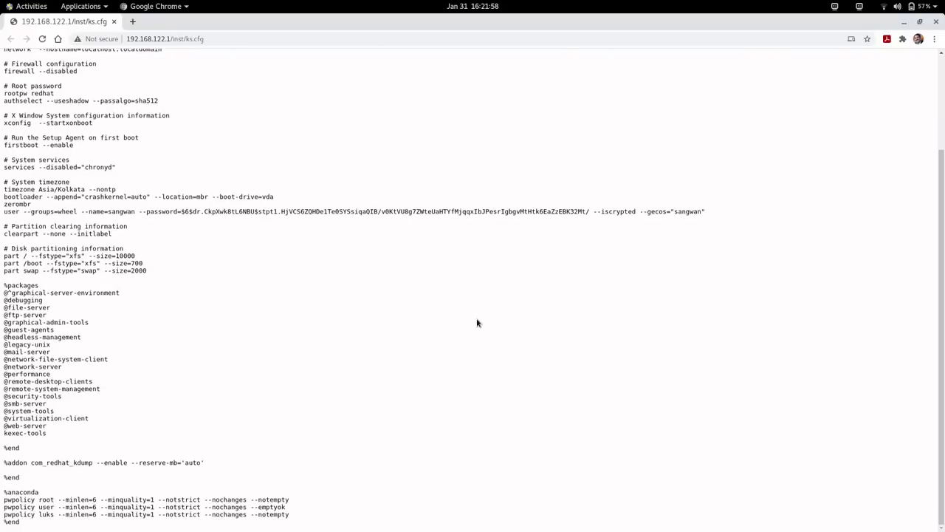
{"action": "left_click", "coordinate": [938, 23]}
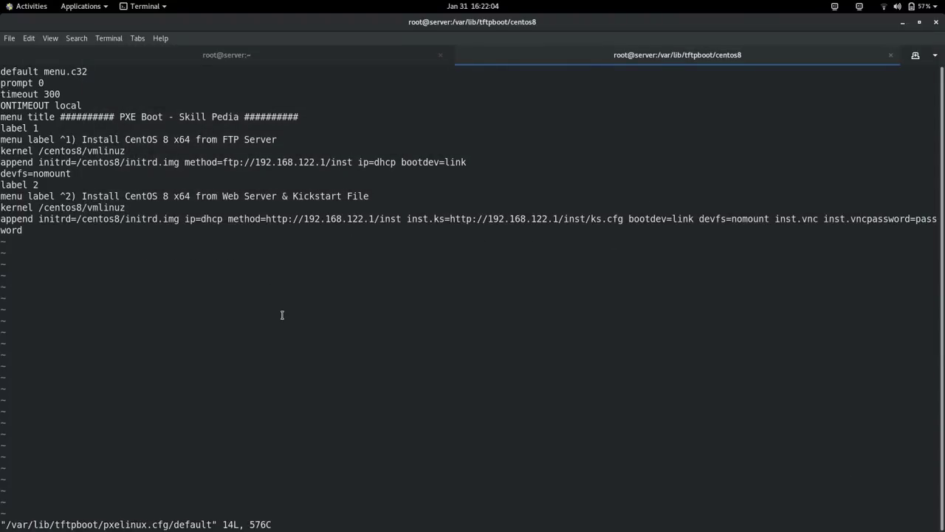
Save and close the PXE menu file, then change to /var/www/html and list its contents.
{"action": "type", "text": ":wq"}
{"action": "key", "text": "Return"}
{"action": "type", "text": "cd /var/www/ht"}
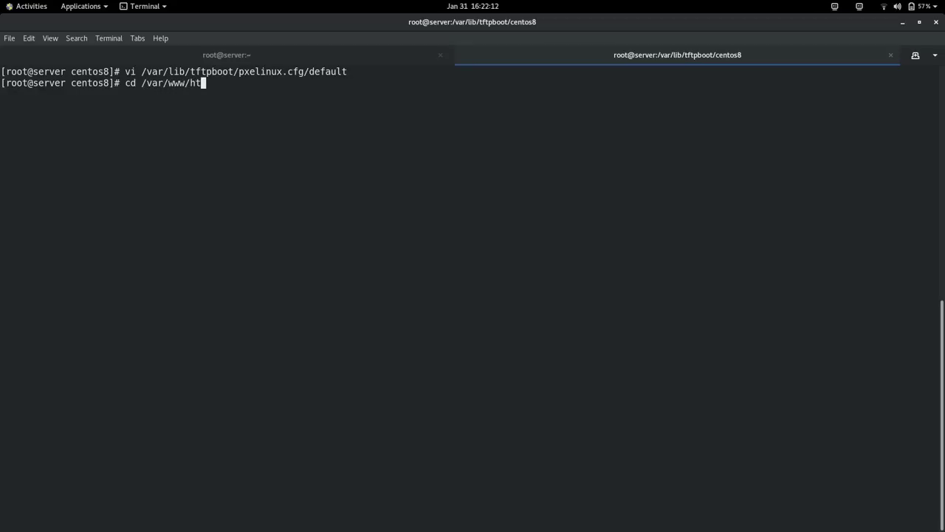
{"action": "key", "text": "Tab"}
{"action": "key", "text": "Return"}
{"action": "type", "text": "ls"}
{"action": "key", "text": "Return"}
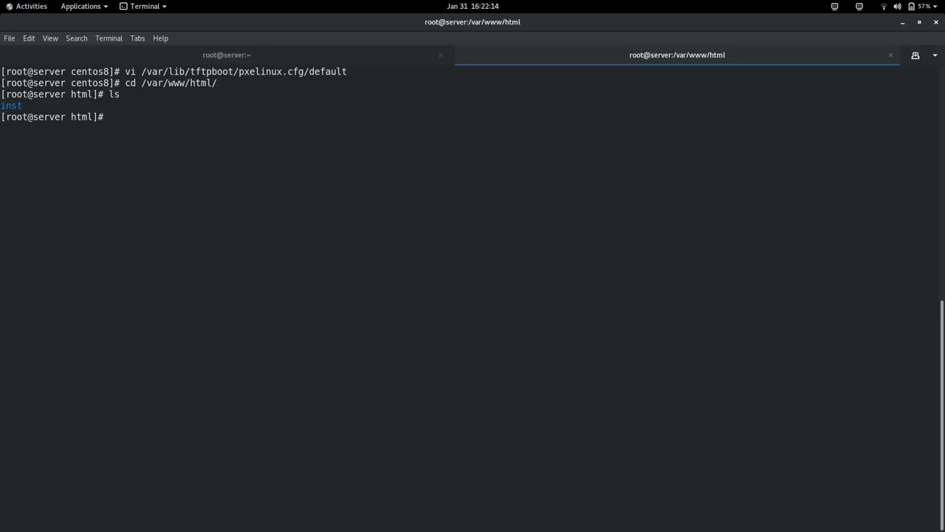
Change into the inst directory and list all its files in long format, including hidden ones.
{"action": "type", "text": "cd in"}
{"action": "key", "text": "Tab"}
{"action": "key", "text": "Return"}
{"action": "type", "text": "ls a"}
{"action": "key", "text": "BackSpace"}
{"action": "type", "text": "-al"}
{"action": "key", "text": "Return"}
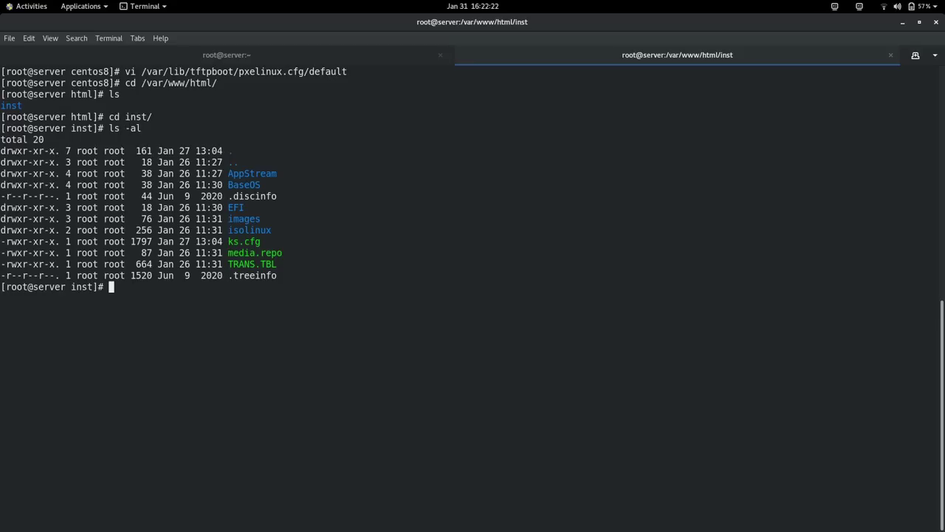
Validate the Kickstart file ks.cfg in the inst directory with ksvalidator.
{"action": "left_click_drag", "start_coordinate": [228, 241], "coordinate": [260, 245]}
{"action": "left_click", "coordinate": [266, 294]}
{"action": "type", "text": "ksval"}
{"action": "key", "text": "Tab"}
{"action": "type", "text": "ks.c"}
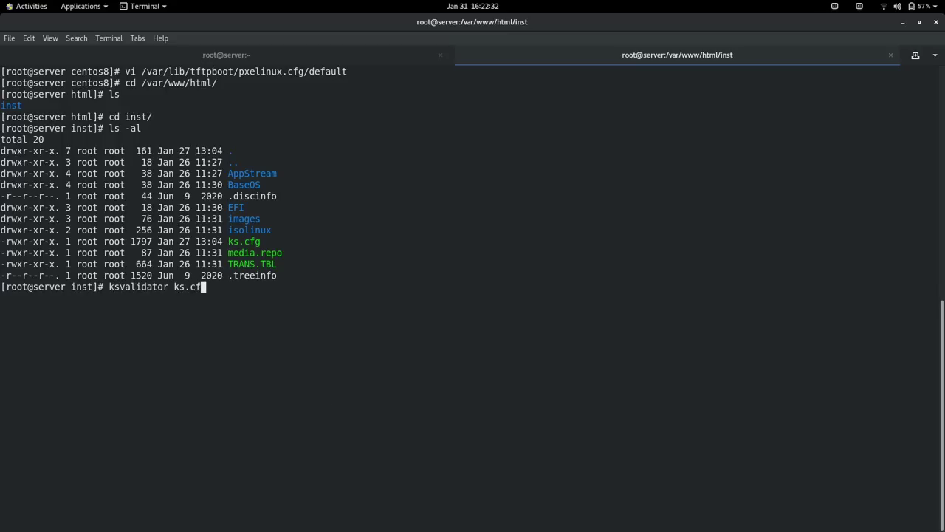
{"action": "key", "text": "Tab"}
{"action": "key", "text": "Return"}
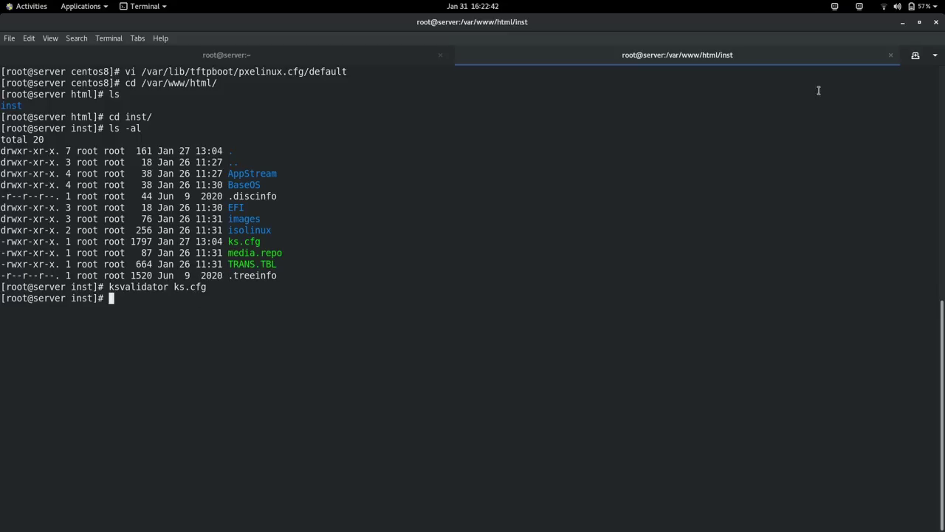
Review the find, chmod and systemctl commands in the ftp_settings file, then quit the file.
{"action": "left_click", "coordinate": [229, 56]}
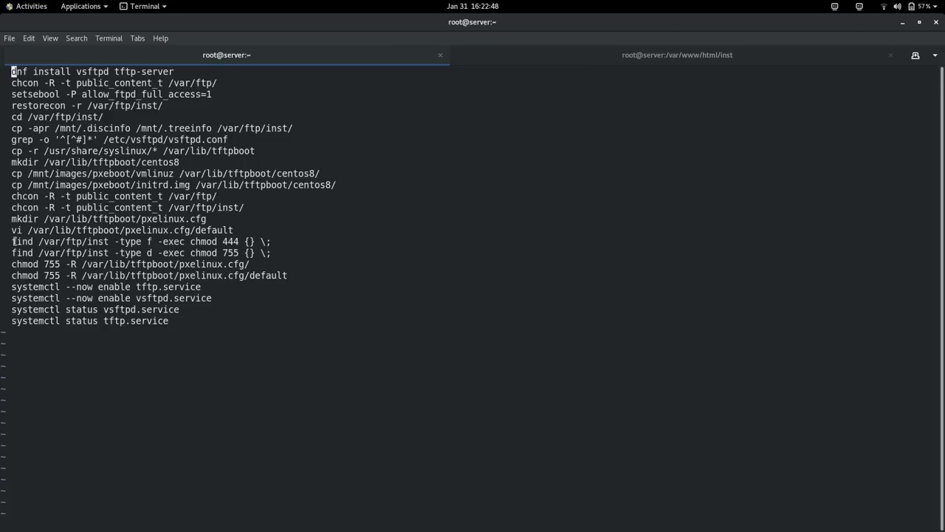
{"action": "left_click_drag", "start_coordinate": [11, 242], "coordinate": [278, 253]}
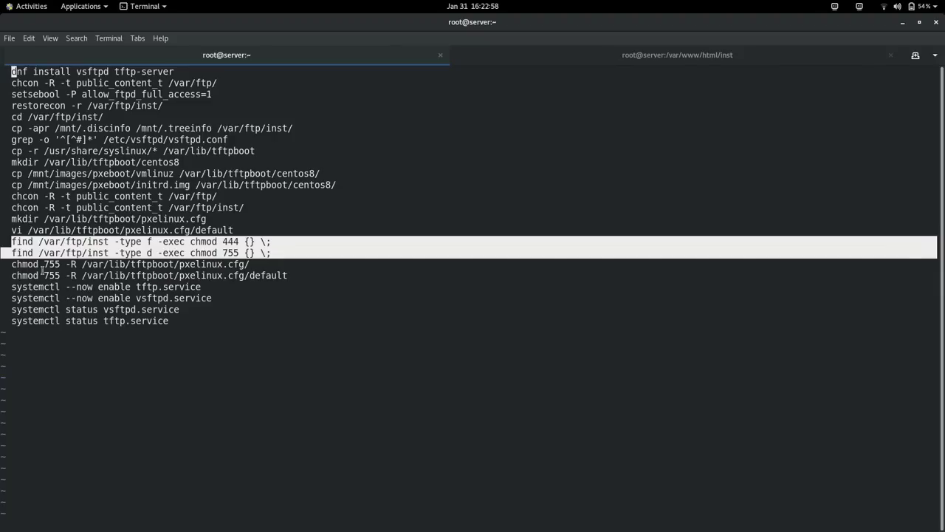
{"action": "left_click_drag", "start_coordinate": [15, 264], "coordinate": [314, 274]}
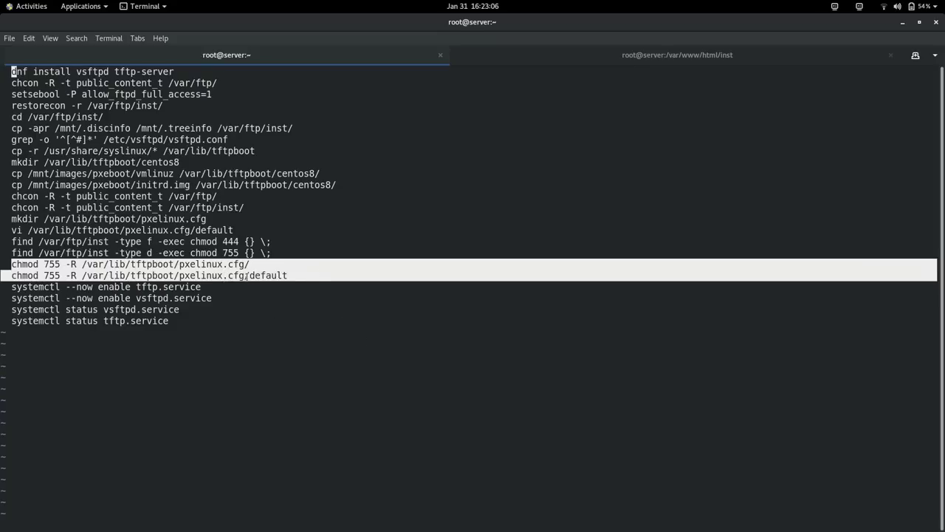
{"action": "left_click", "coordinate": [272, 300]}
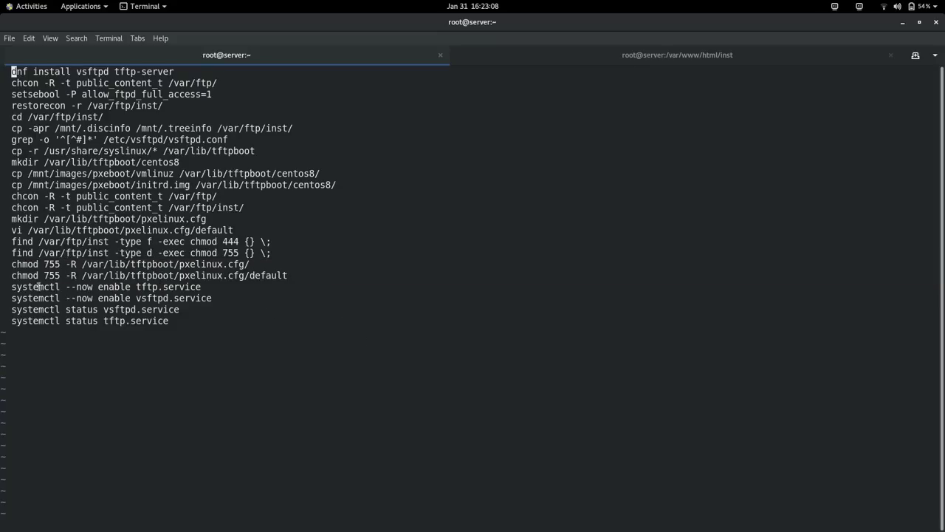
{"action": "left_click_drag", "start_coordinate": [13, 286], "coordinate": [250, 294]}
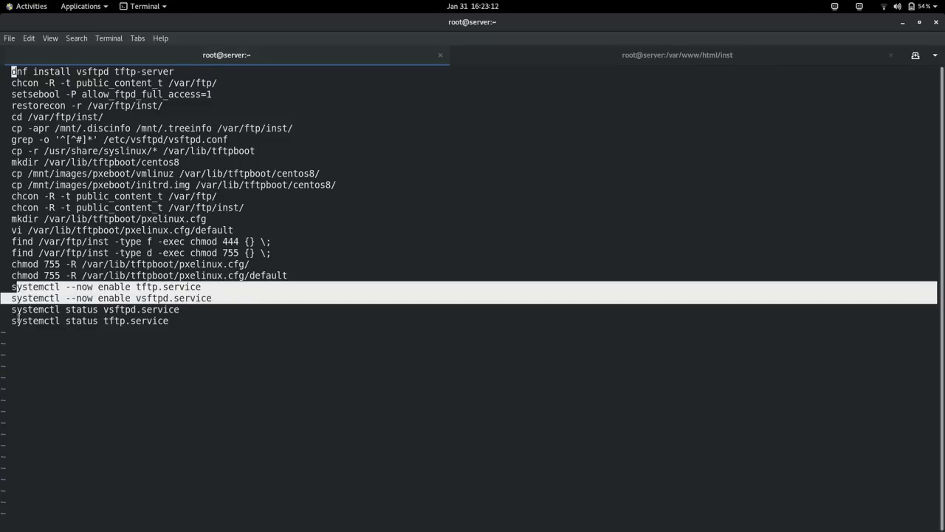
{"action": "left_click_drag", "start_coordinate": [12, 310], "coordinate": [193, 306]}
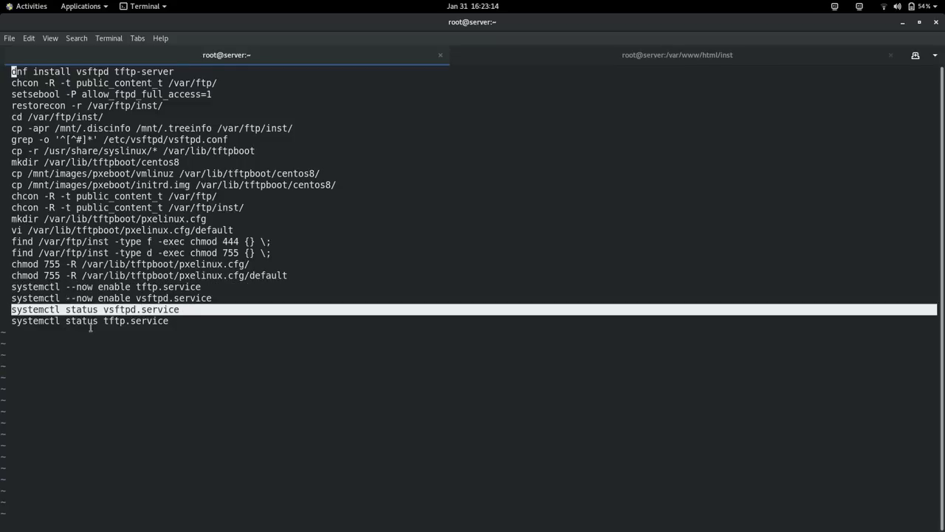
{"action": "left_click_drag", "start_coordinate": [13, 323], "coordinate": [198, 322]}
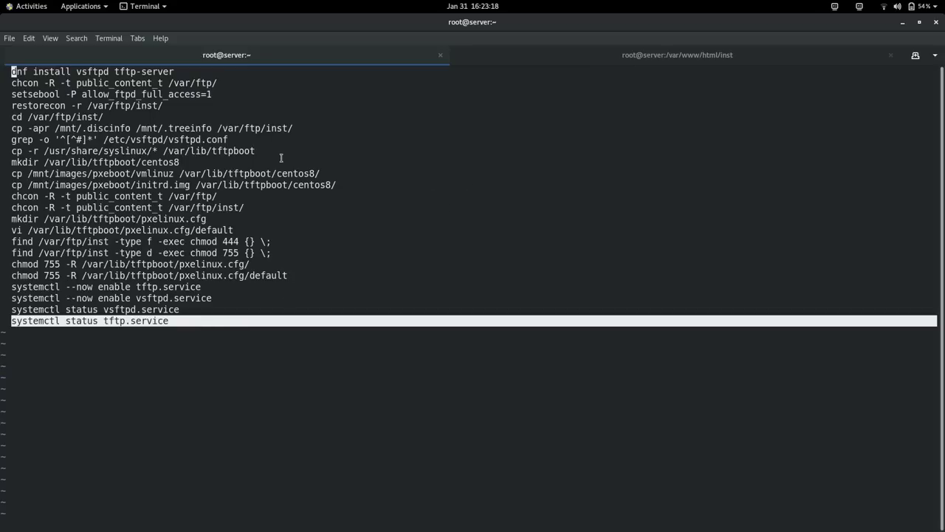
{"action": "left_click", "coordinate": [219, 363]}
{"action": "type", "text": ":q"}
{"action": "key", "text": "Return"}
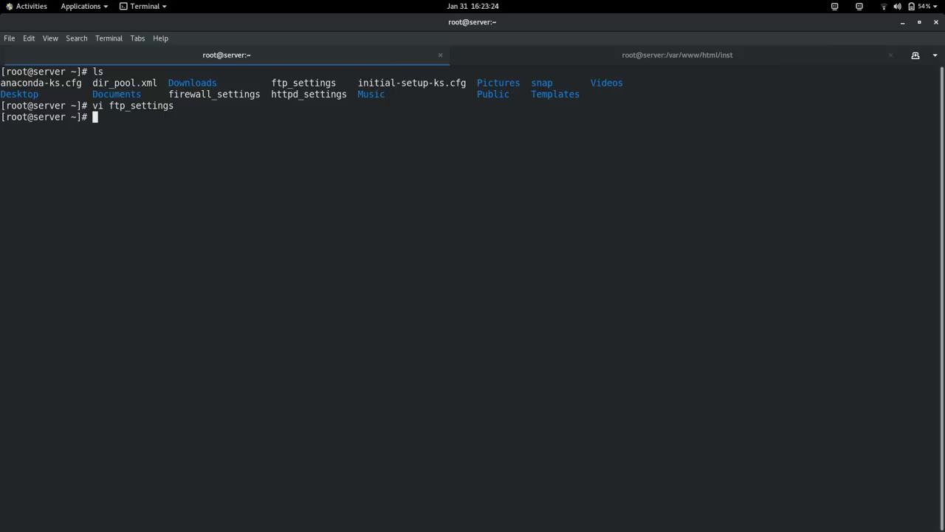
Open firewall_settings in vi and examine the service and port rules for the public and libvirt zones.
{"action": "type", "text": "vi fir"}
{"action": "key", "text": "Tab"}
{"action": "key", "text": "Return"}
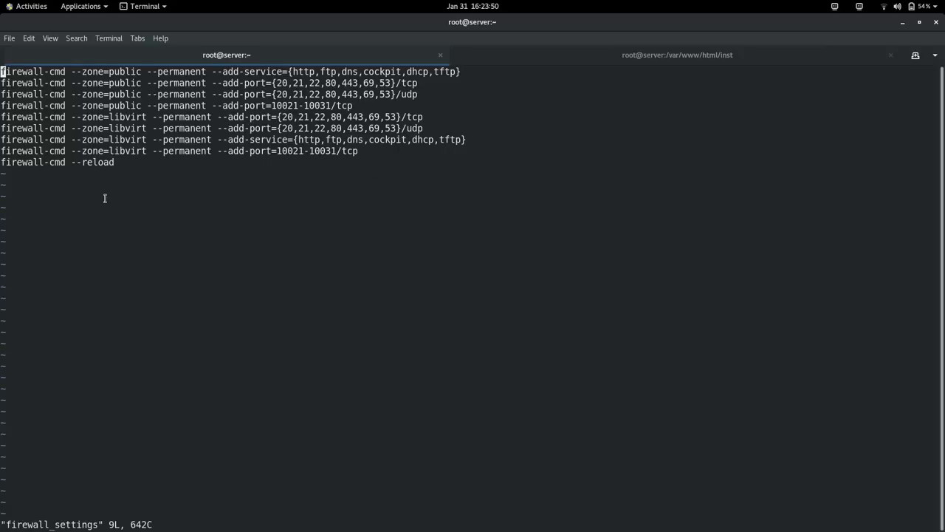
{"action": "left_click_drag", "start_coordinate": [118, 174], "coordinate": [2, 71]}
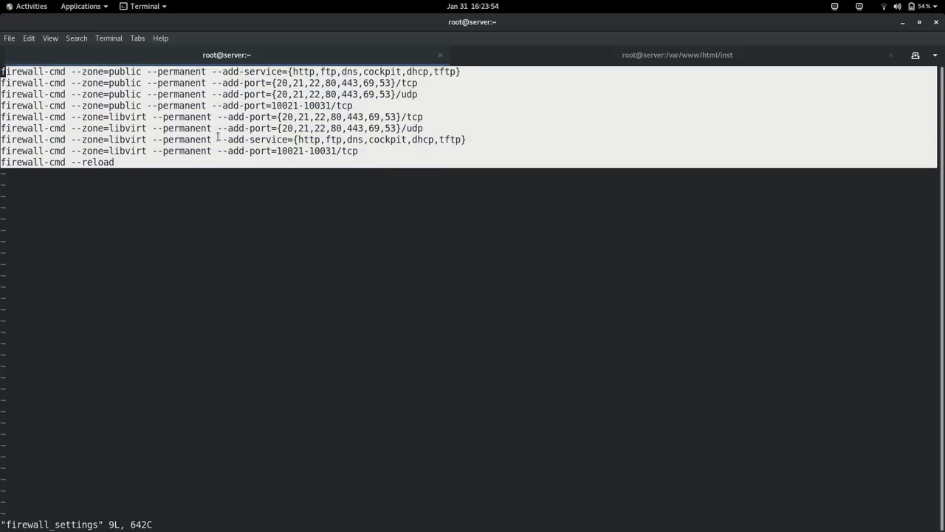
{"action": "left_click", "coordinate": [155, 110]}
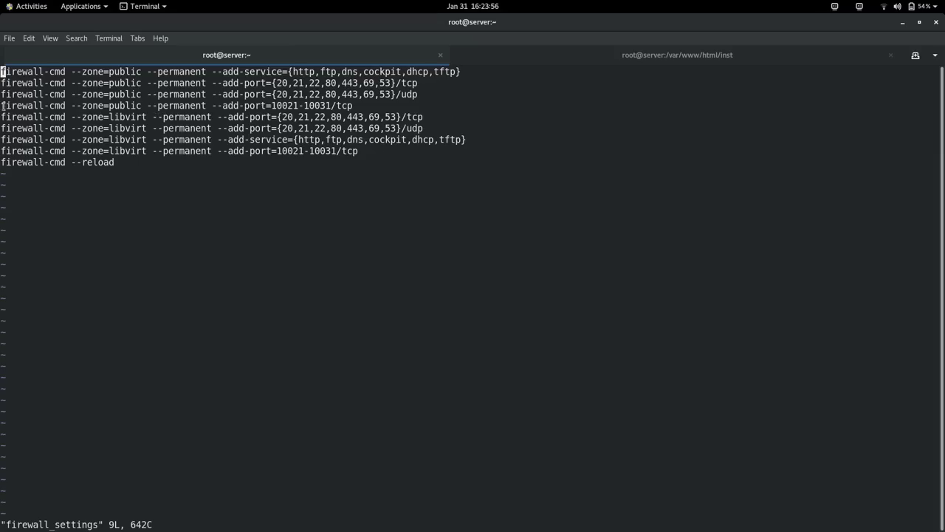
{"action": "left_click_drag", "start_coordinate": [380, 151], "coordinate": [2, 114]}
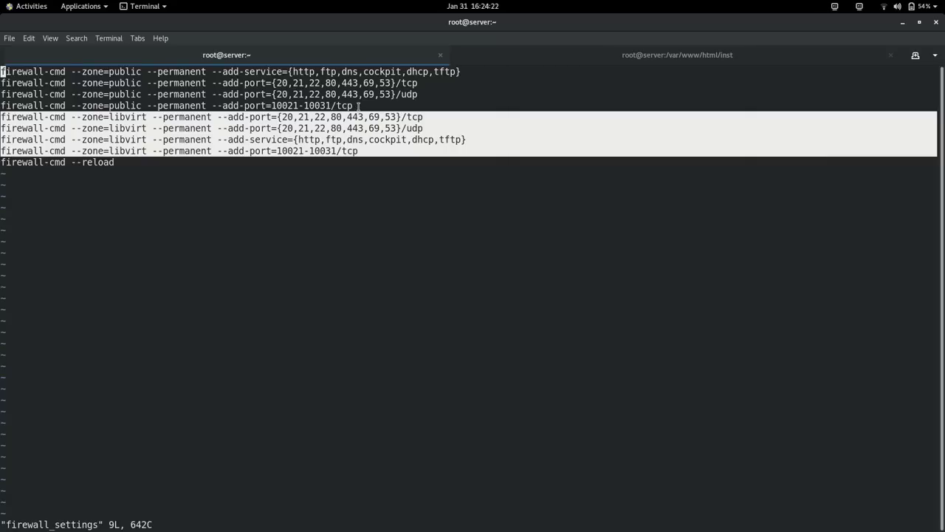
{"action": "left_click_drag", "start_coordinate": [359, 105], "coordinate": [2, 72]}
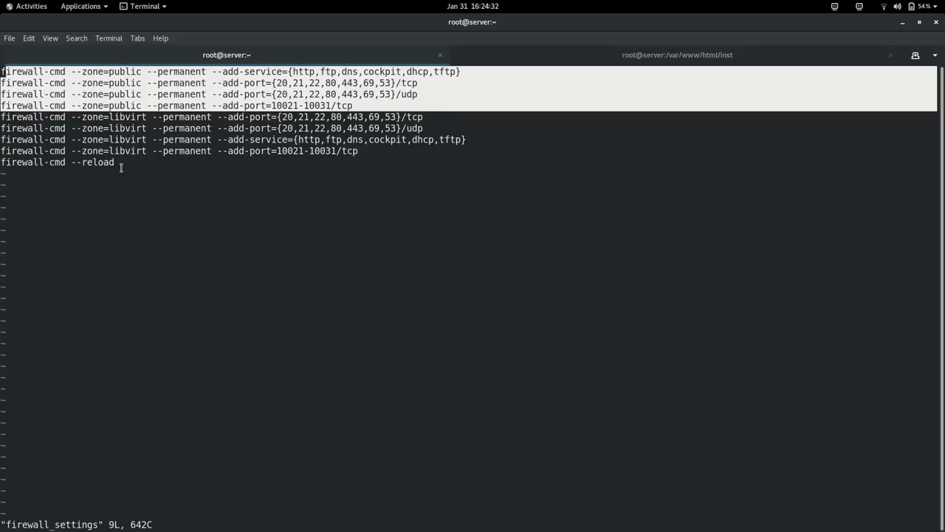
{"action": "left_click_drag", "start_coordinate": [325, 140], "coordinate": [435, 152]}
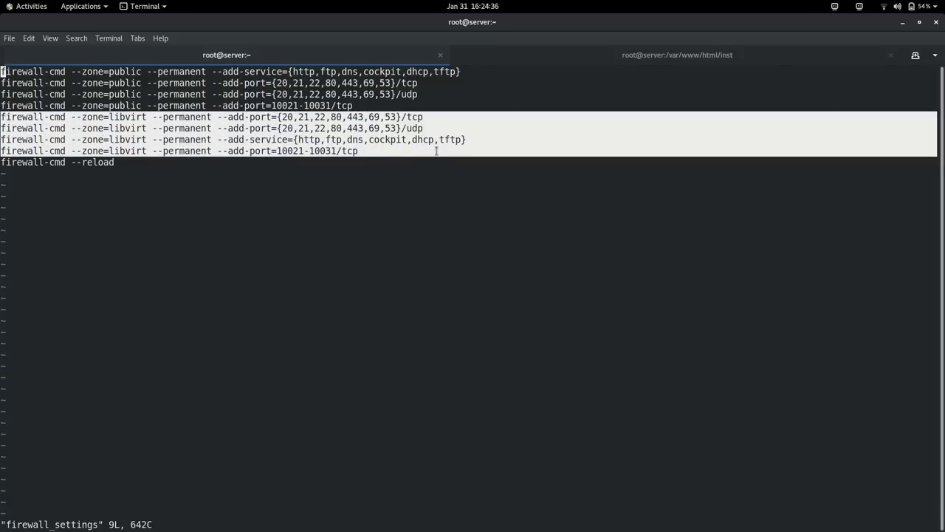
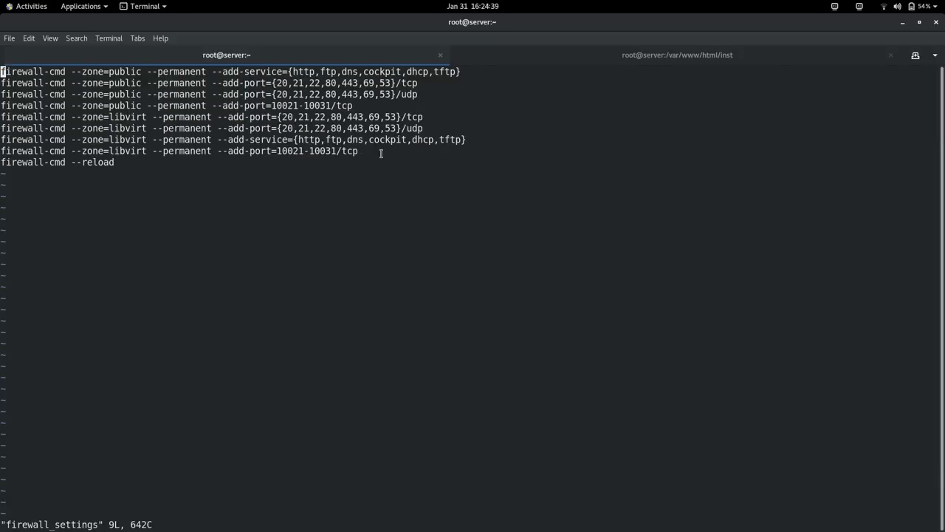
In the terminal session at /var/www/html/inst, list all firewall settings of the default zone with firewall-cmd.
{"action": "left_click", "coordinate": [617, 60]}
{"action": "type", "text": "fire"}
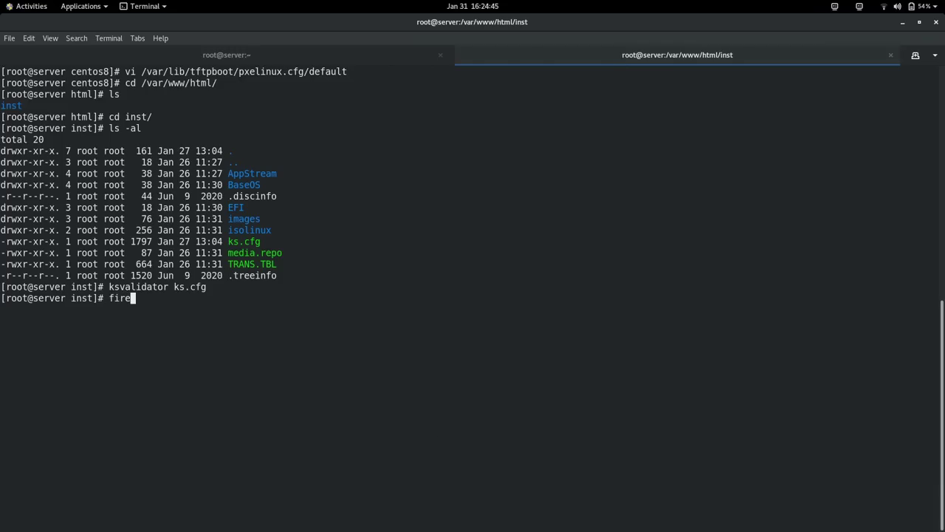
{"action": "type", "text": "wall-cmd --list"}
{"action": "key", "text": "BackSpace"}
{"action": "type", "text": "-all"}
{"action": "key", "text": "Return"}
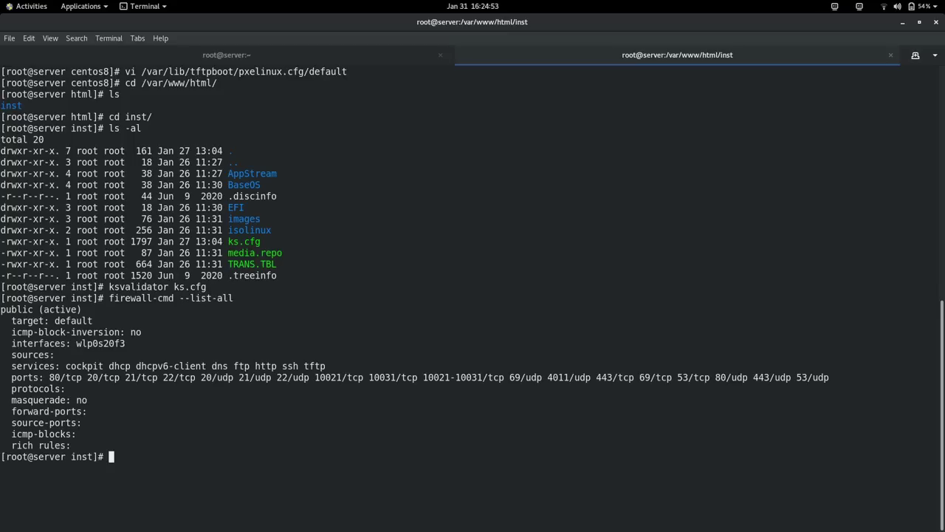
{"action": "double_click", "coordinate": [57, 321]}
{"action": "left_click", "coordinate": [215, 445]}
List all firewall settings of the libvirt zone and compare its zone name and ports with the public zone.
{"action": "key", "text": "Up"}
{"action": "type", "text": "--"}
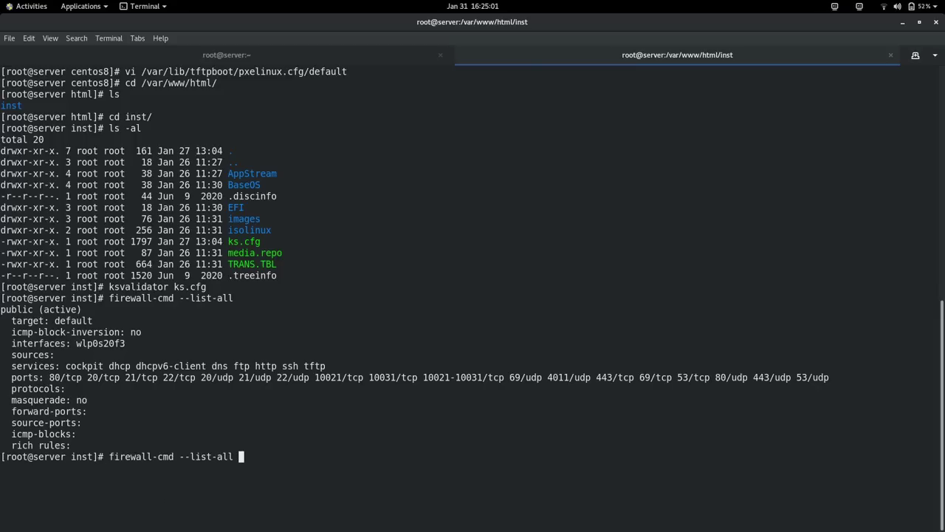
{"action": "type", "text": "zone=libvirt"}
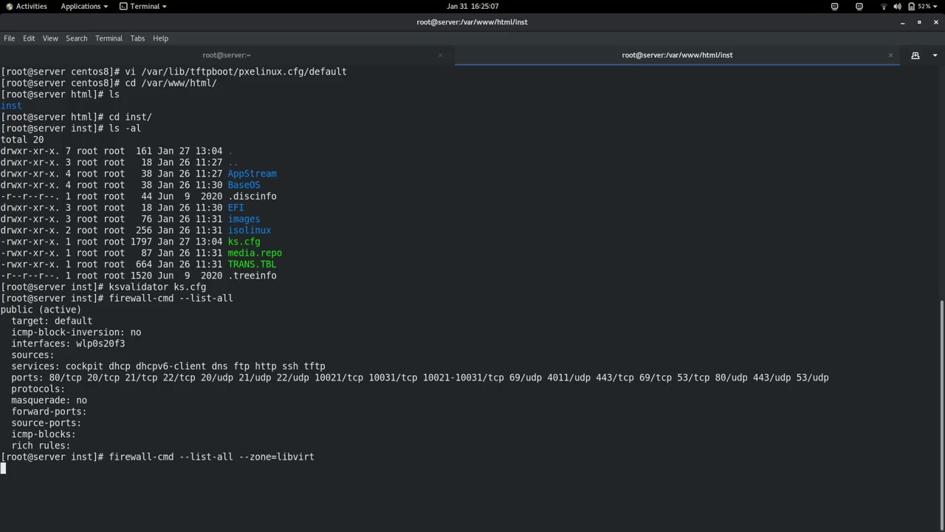
{"action": "key", "text": "Return"}
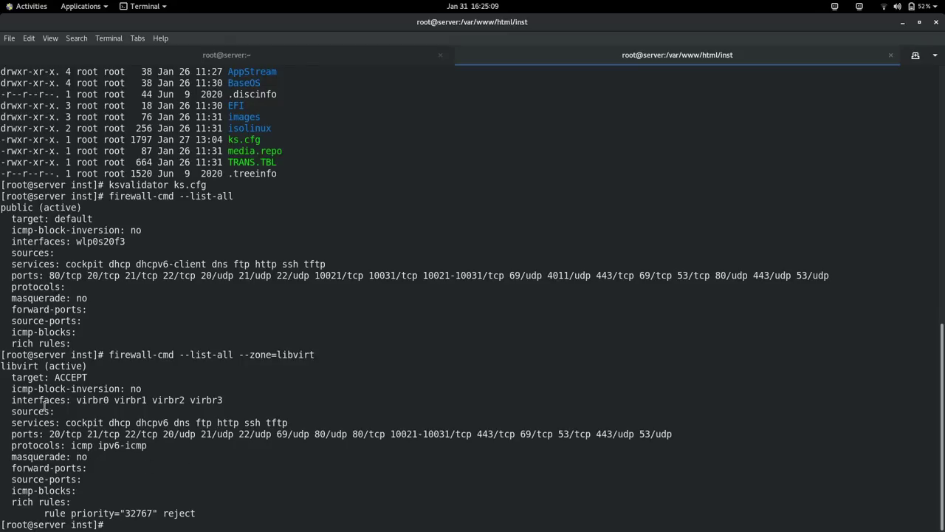
{"action": "double_click", "coordinate": [5, 366]}
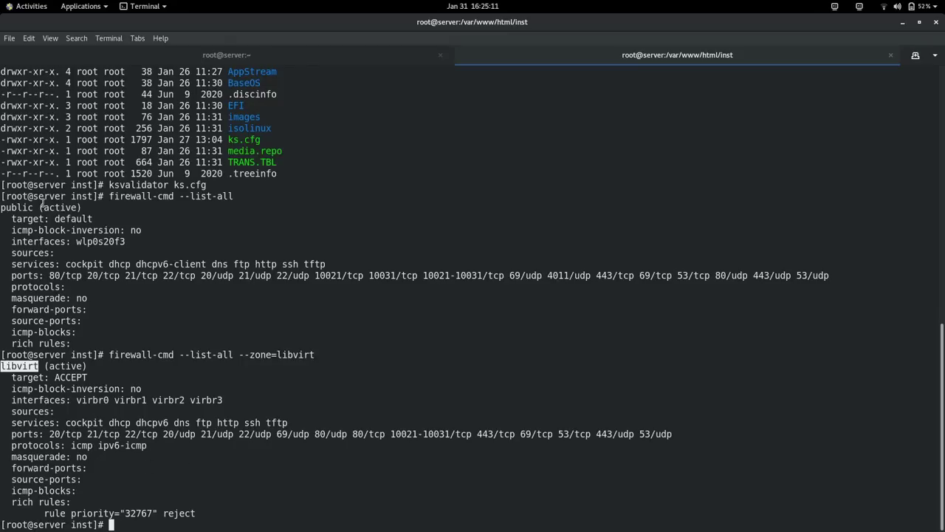
{"action": "double_click", "coordinate": [14, 207]}
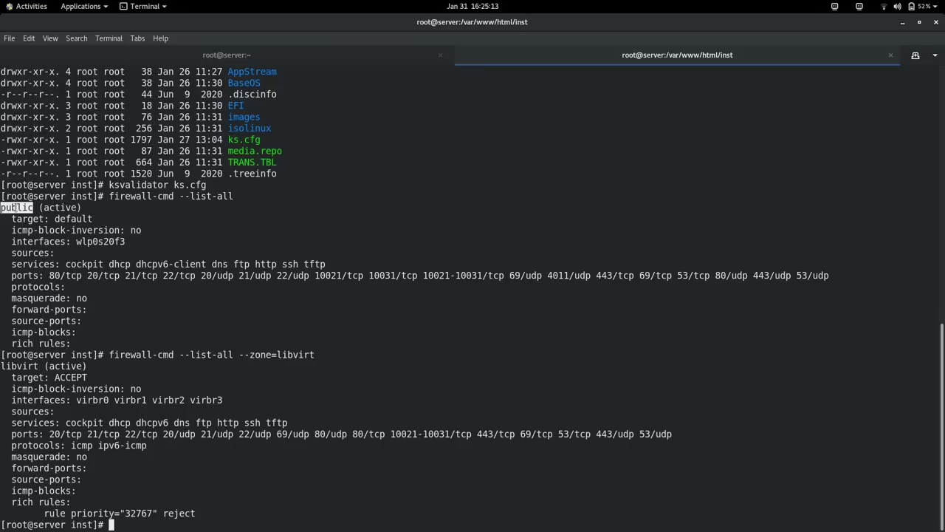
{"action": "double_click", "coordinate": [20, 367]}
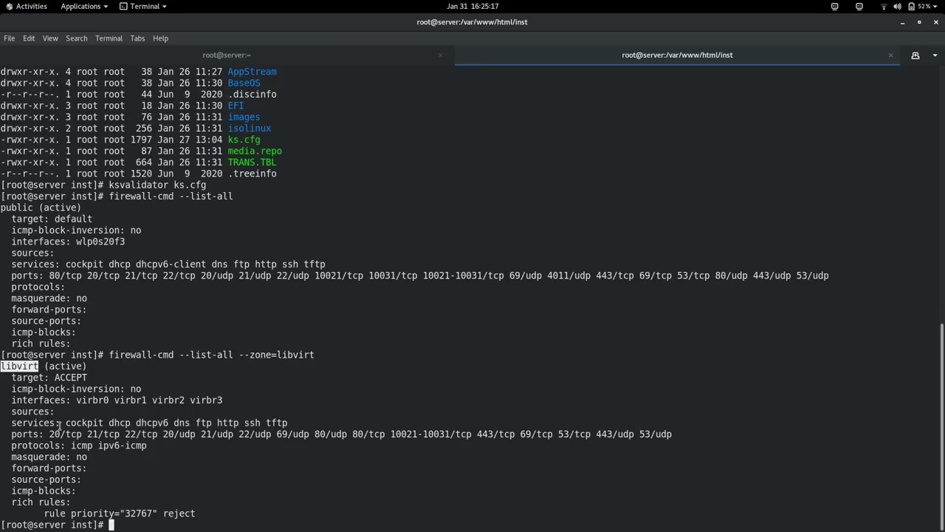
{"action": "left_click_drag", "start_coordinate": [38, 438], "coordinate": [621, 437]}
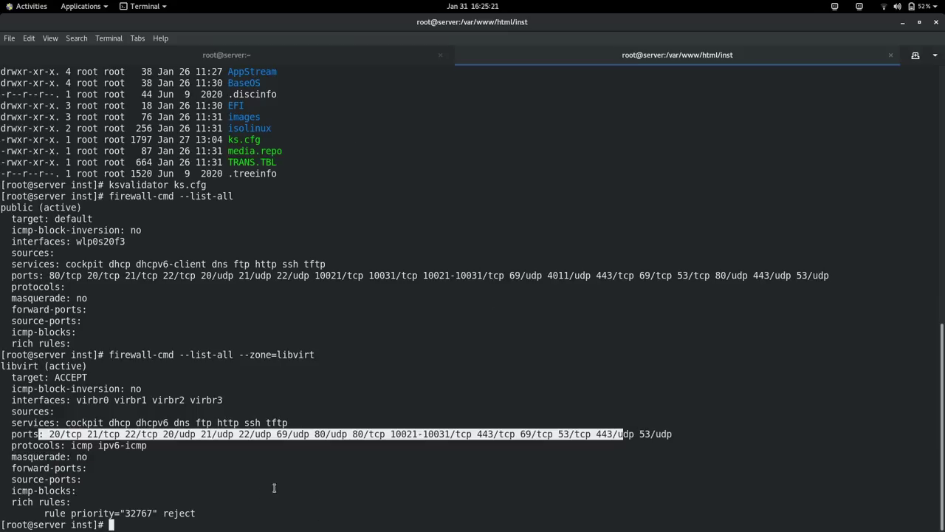
Quit the firewall_settings file and open httpd_settings in vi.
{"action": "left_click", "coordinate": [173, 53]}
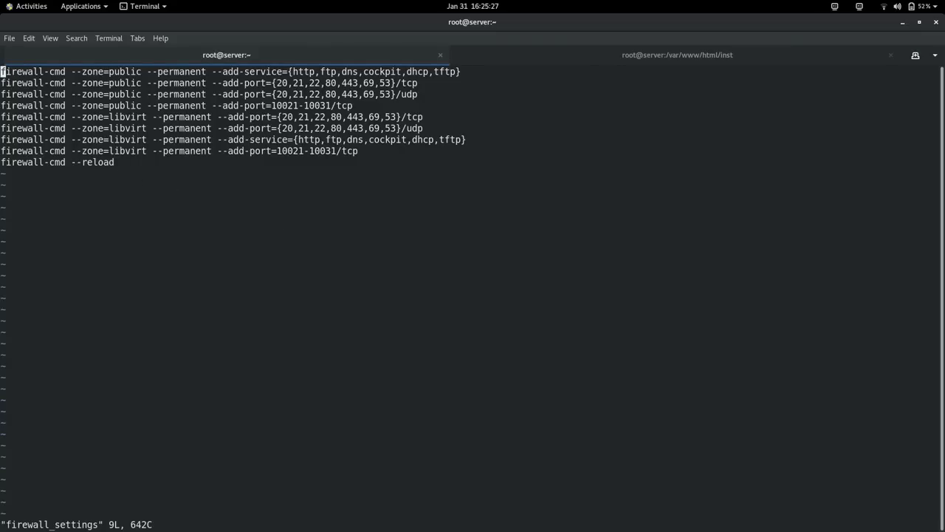
{"action": "type", "text": ":q"}
{"action": "key", "text": "Return"}
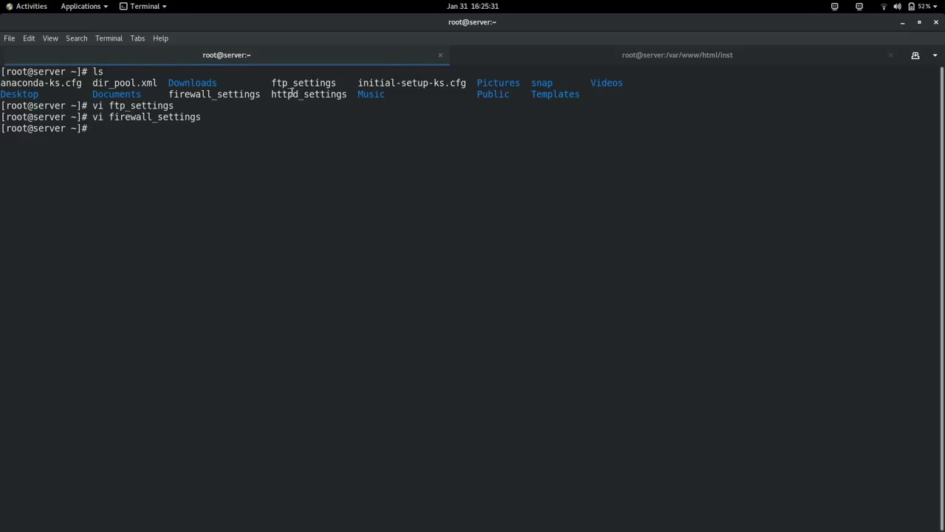
{"action": "left_click_drag", "start_coordinate": [271, 94], "coordinate": [343, 97]}
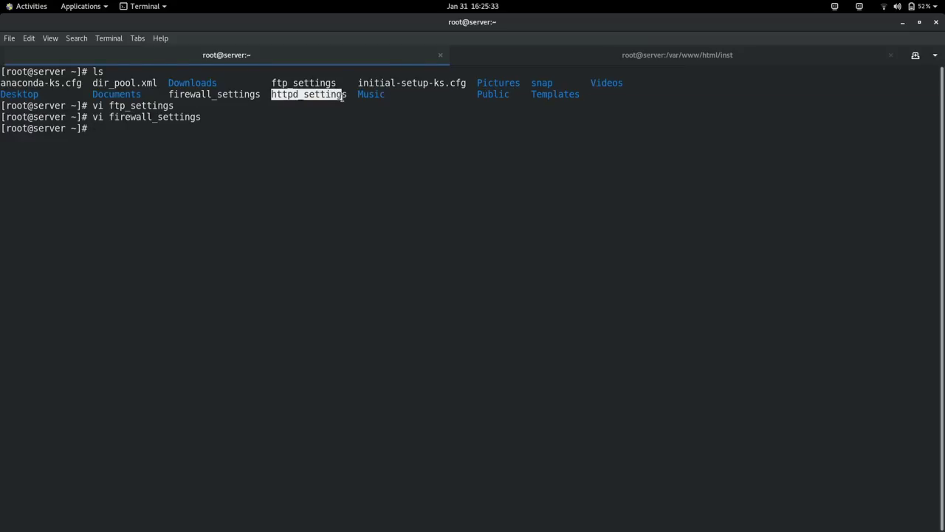
{"action": "left_click", "coordinate": [348, 143]}
{"action": "type", "text": "vi htt"}
{"action": "key", "text": "Tab"}
{"action": "key", "text": "Return"}
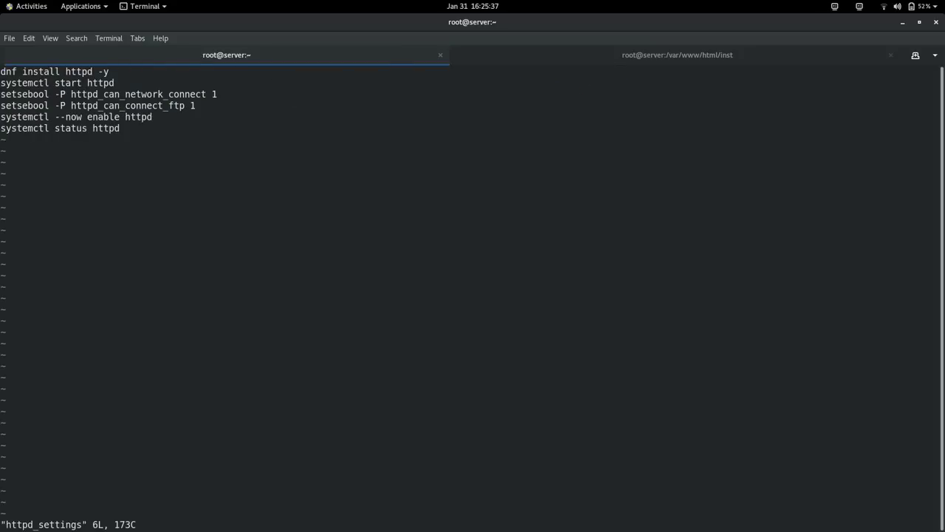
Examine the httpd start, setsebool, enable and status commands in the httpd_settings file.
{"action": "double_click", "coordinate": [61, 84]}
{"action": "left_click_drag", "start_coordinate": [198, 106], "coordinate": [2, 94]}
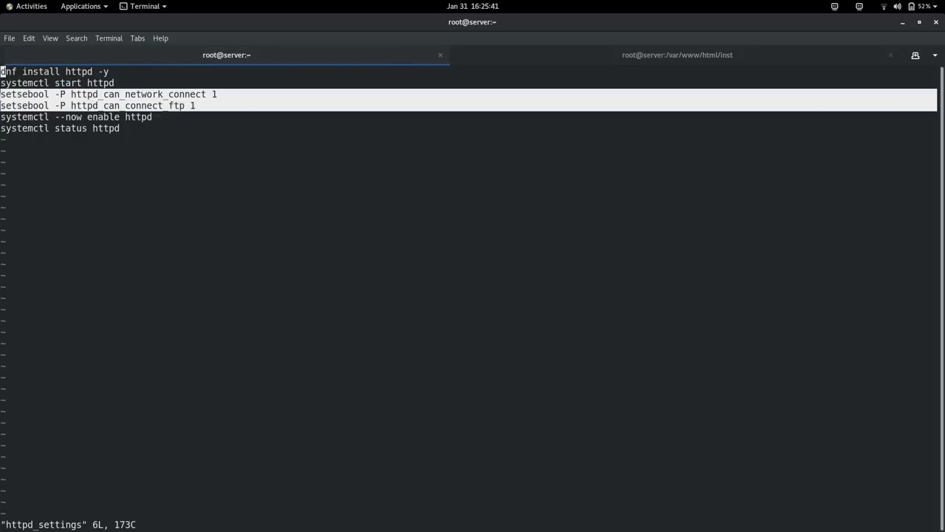
{"action": "left_click_drag", "start_coordinate": [131, 129], "coordinate": [2, 106]}
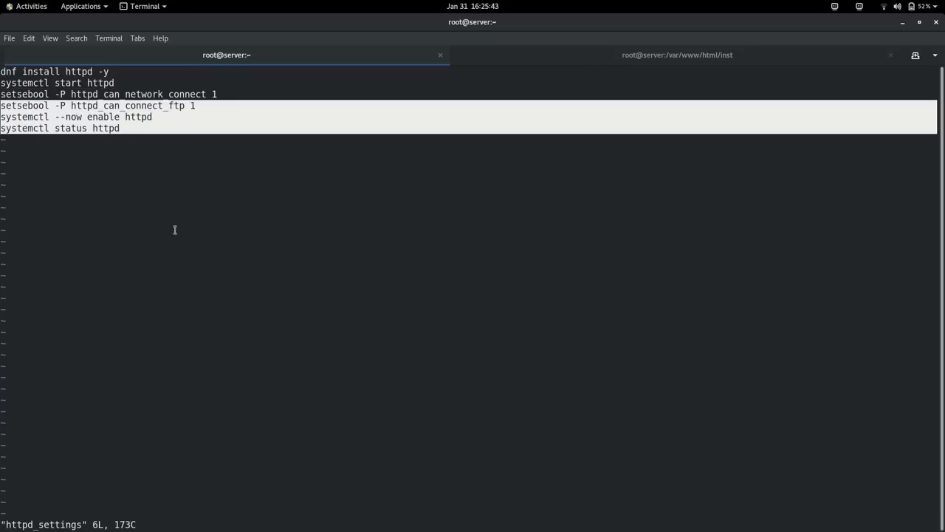
Quit the httpd_settings file in vi without saving any changes.
{"action": "left_click", "coordinate": [176, 192]}
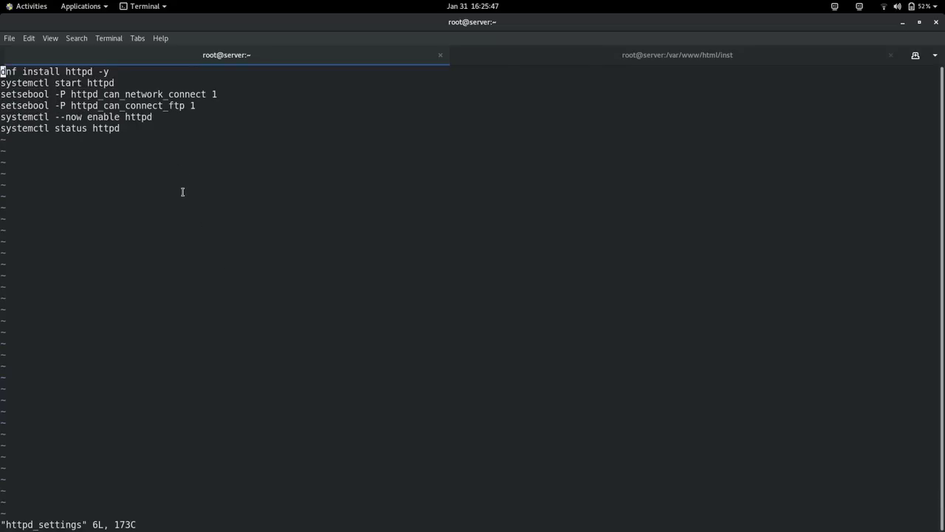
{"action": "type", "text": ":q"}
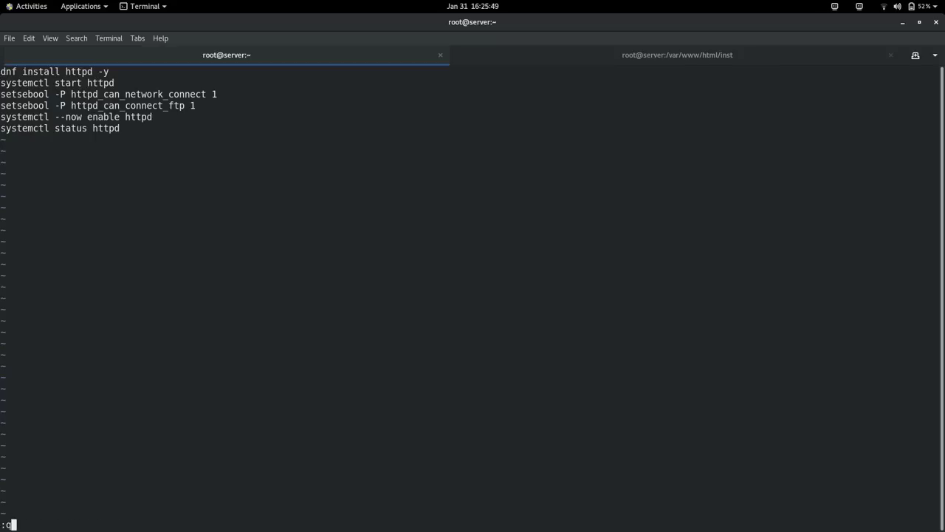
{"action": "key", "text": "Return"}
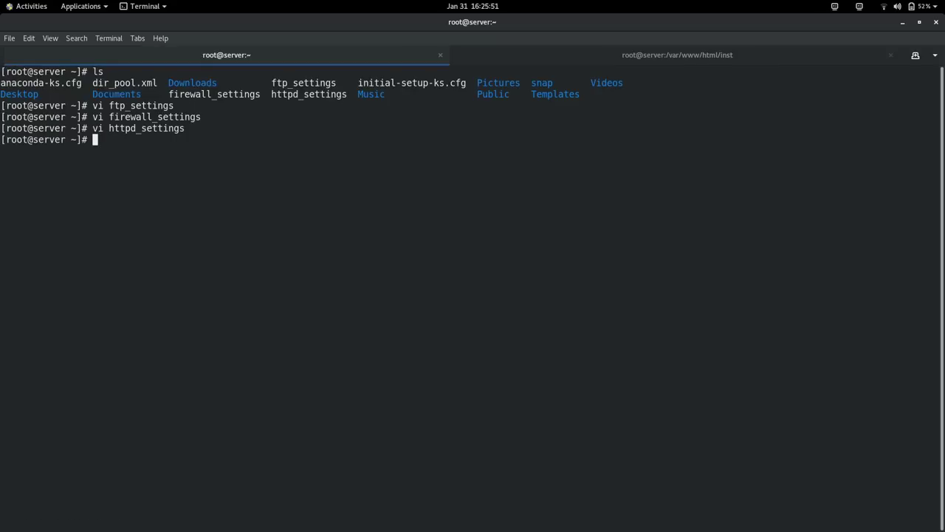
List the contents of the /mnt directory and of the current home directory.
{"action": "type", "text": "ls /mnt"}
{"action": "key", "text": "Return"}
{"action": "type", "text": "kls"}
{"action": "key", "text": "Return"}
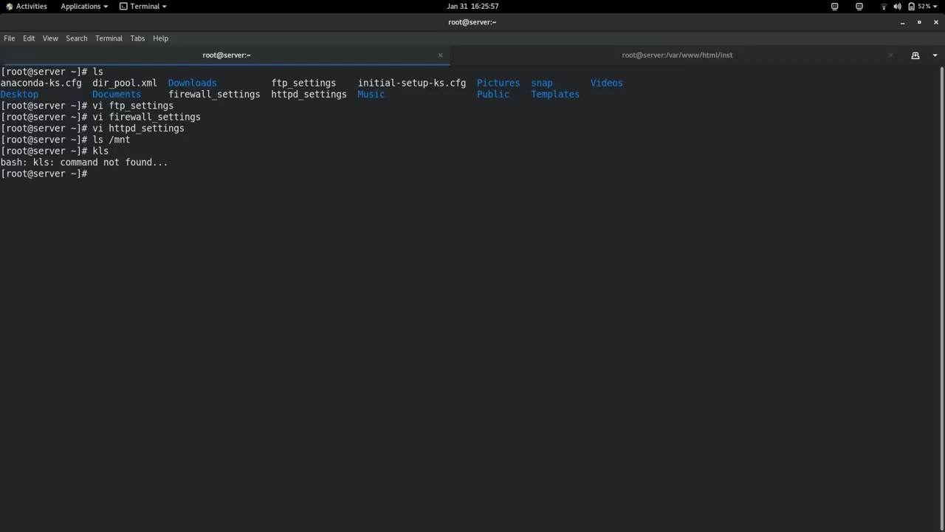
{"action": "type", "text": "ls"}
{"action": "key", "text": "Return"}
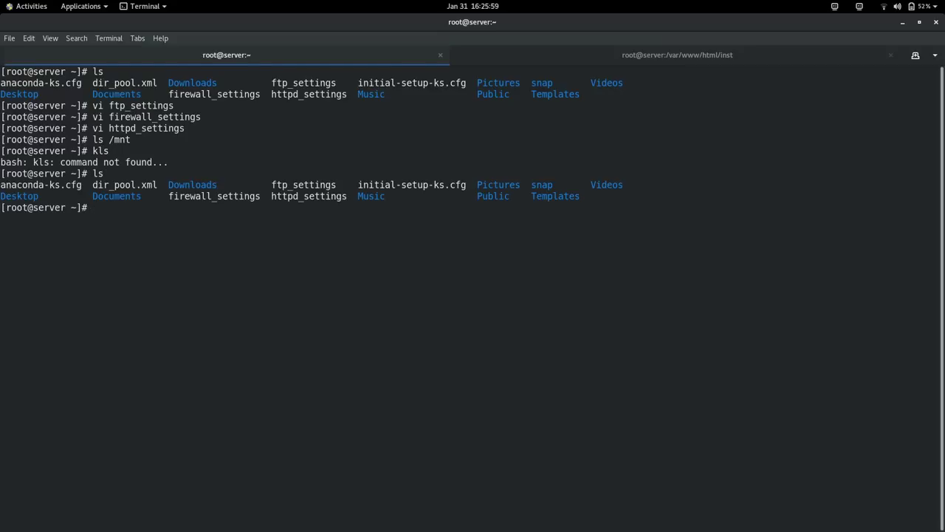
Check the contents of /mnt from inside that directory, and return to a cleared prompt in the home directory.
{"action": "type", "text": "cd /mnt"}
{"action": "key", "text": "Return"}
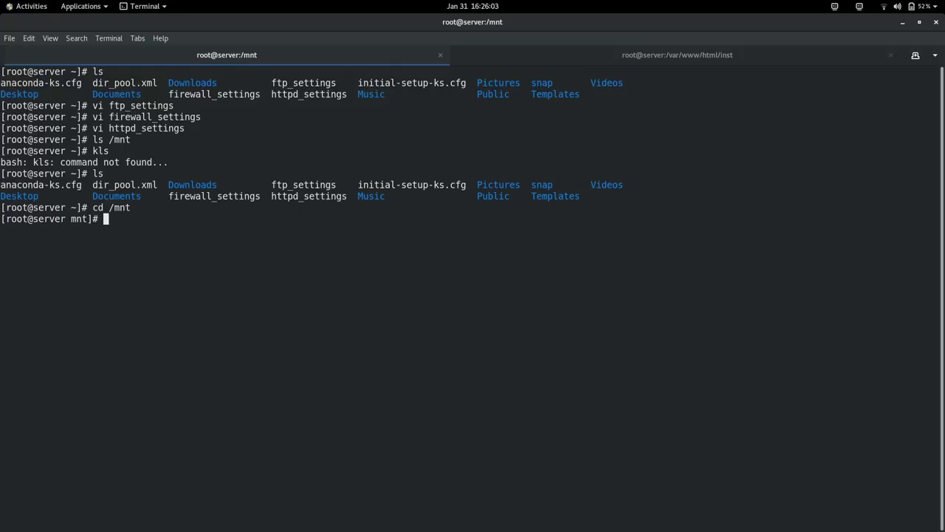
{"action": "type", "text": "ls"}
{"action": "key", "text": "Return"}
{"action": "type", "text": "cd"}
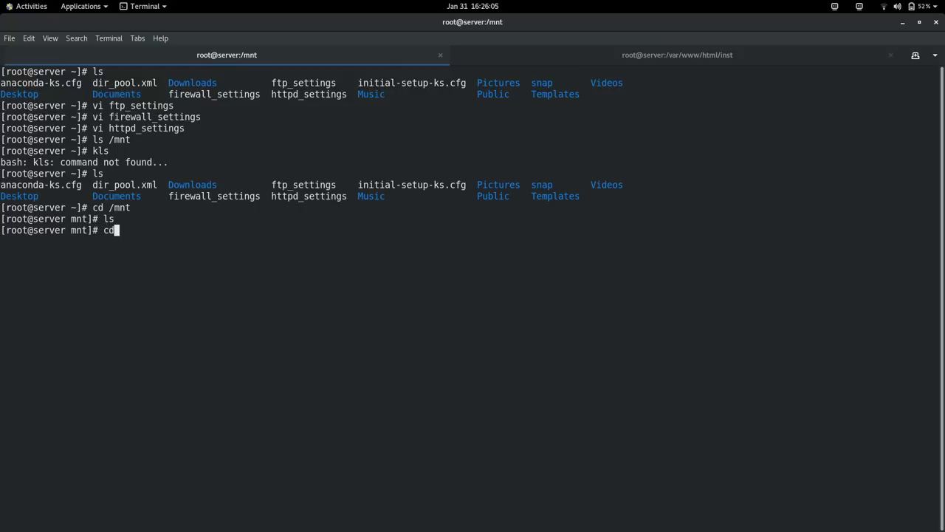
{"action": "key", "text": "Return"}
{"action": "type", "text": "clear"}
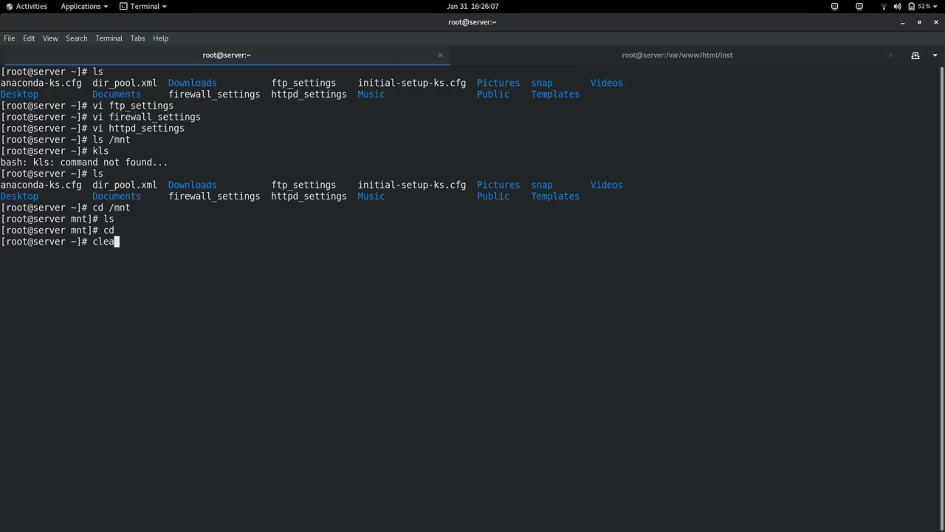
{"action": "key", "text": "Return"}
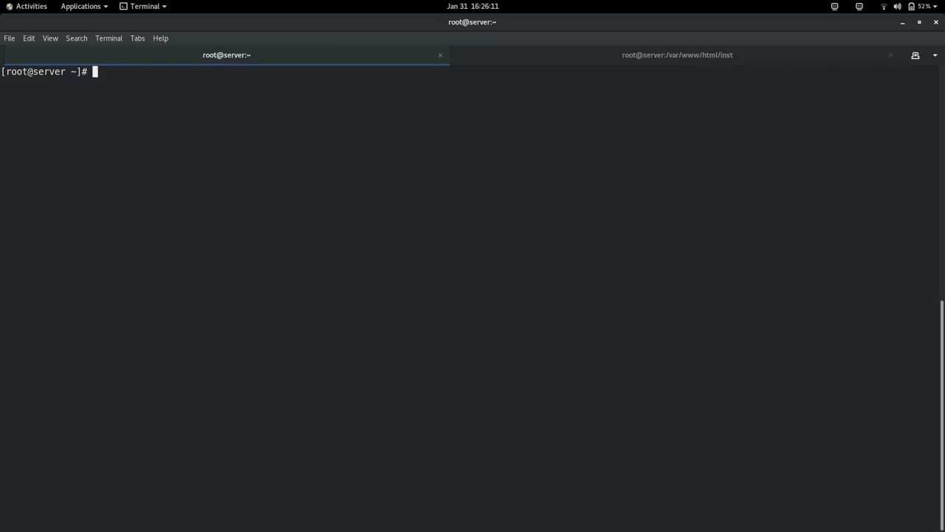
Change to the /var/lib/libvirt/boot/ directory and list its contents.
{"action": "type", "text": "cd /var/lib/li"}
{"action": "key", "text": "Tab"}
{"action": "type", "text": "bo"}
{"action": "key", "text": "Tab"}
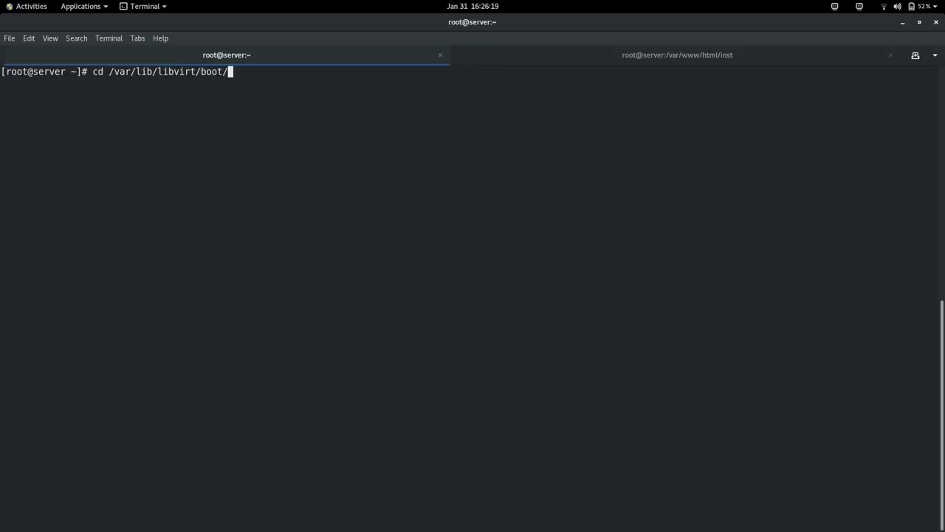
{"action": "key", "text": "Return"}
{"action": "type", "text": "ls"}
{"action": "key", "text": "Return"}
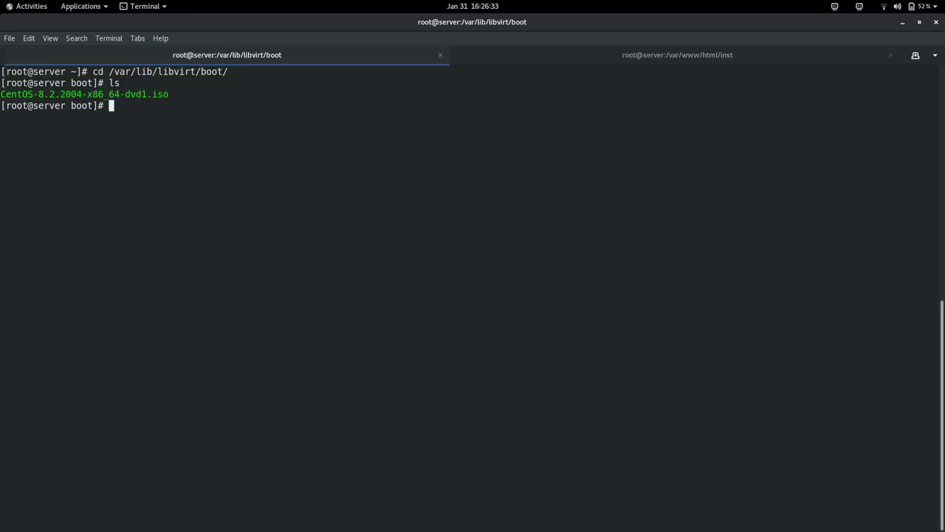
Move up to the /var/lib/libvirt directory and list its contents.
{"action": "type", "text": "cd .."}
{"action": "key", "text": "Return"}
{"action": "type", "text": "ls"}
{"action": "key", "text": "Return"}
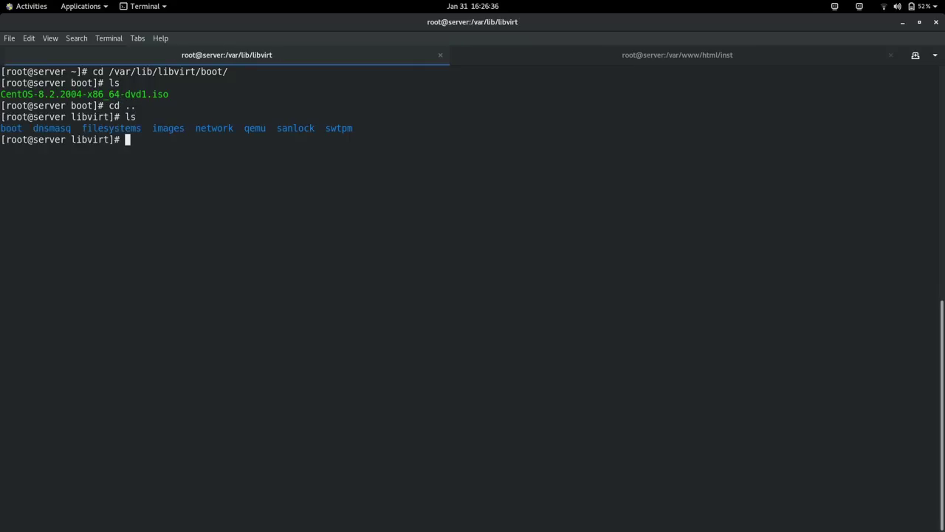
Examine the boot and images directories and the CentOS-8.2.2004-x86_64-dvd1.iso file in the two listings.
{"action": "double_click", "coordinate": [165, 131]}
{"action": "double_click", "coordinate": [9, 130]}
{"action": "double_click", "coordinate": [124, 97]}
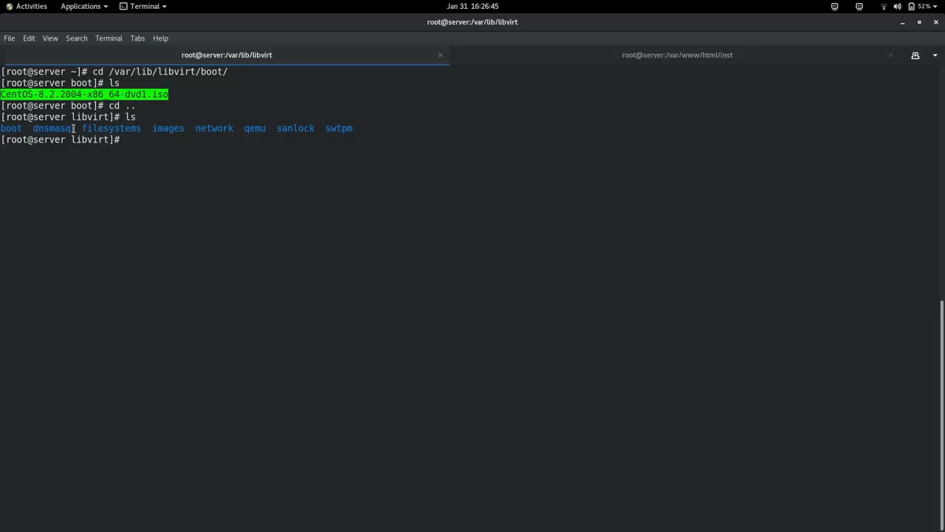
{"action": "double_click", "coordinate": [10, 129]}
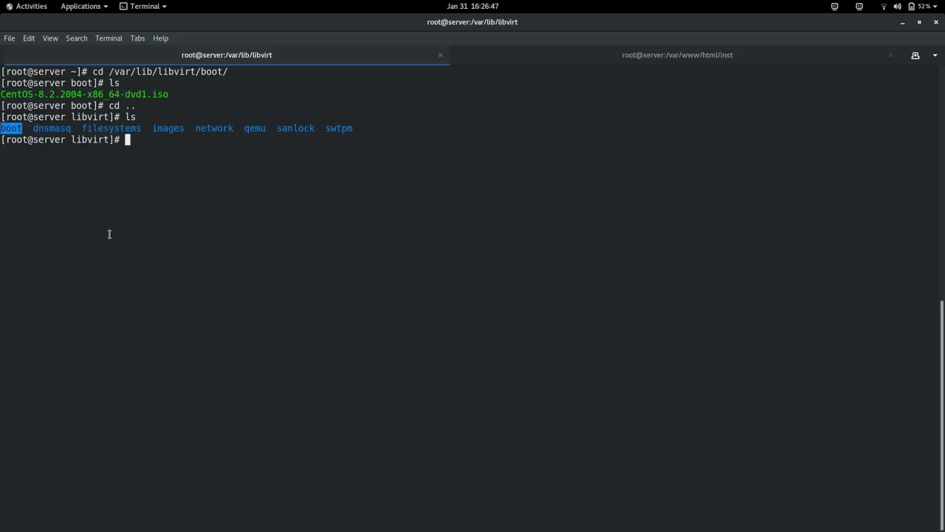
{"action": "double_click", "coordinate": [167, 129]}
{"action": "left_click", "coordinate": [170, 147]}
{"action": "double_click", "coordinate": [170, 130]}
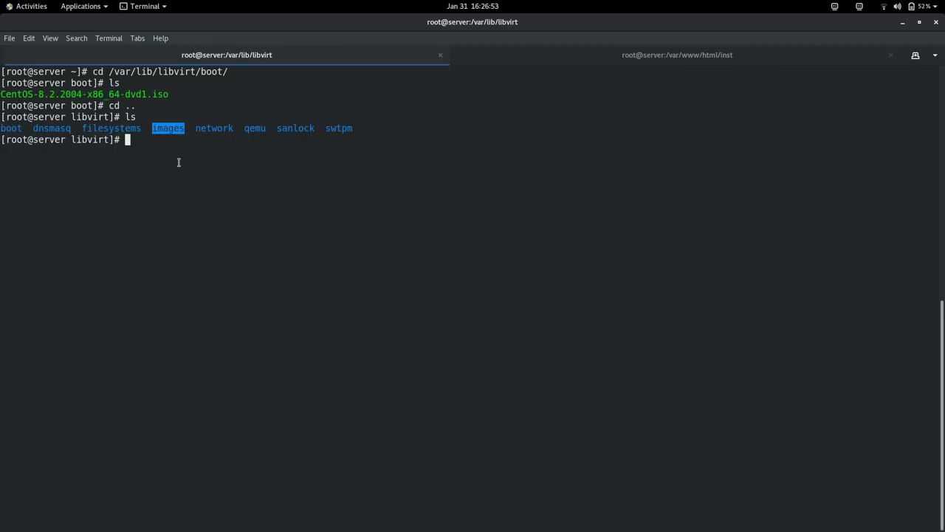
{"action": "left_click", "coordinate": [174, 150]}
Search the command history for entries containing "mount".
{"action": "type", "text": "his"}
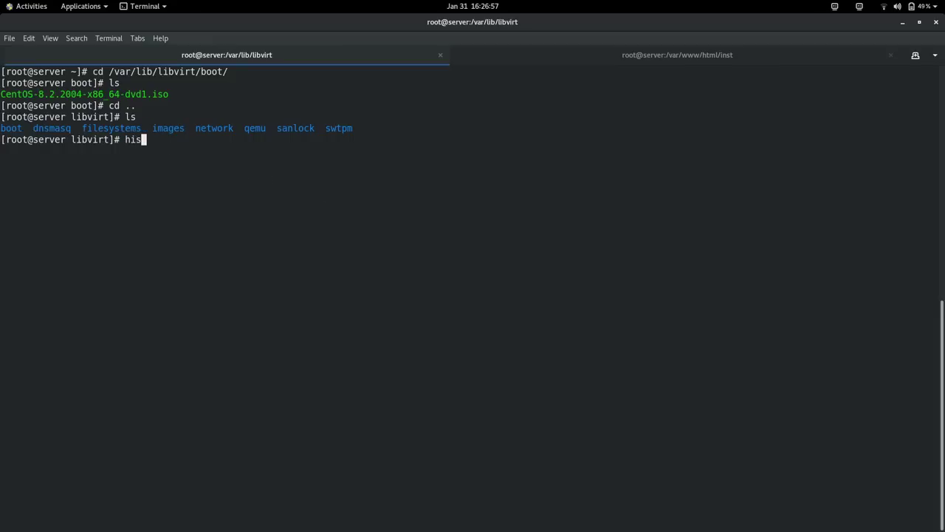
{"action": "type", "text": "tory | grep mount"}
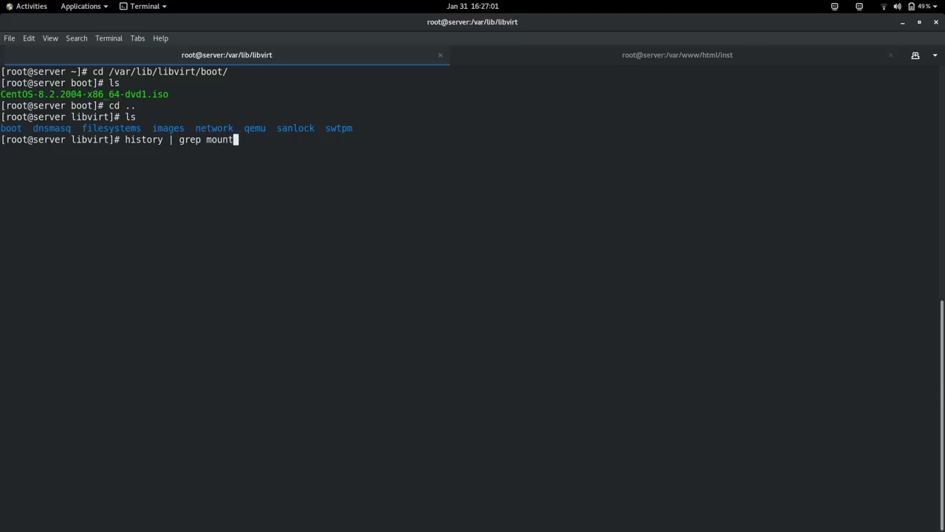
{"action": "key", "text": "Return"}
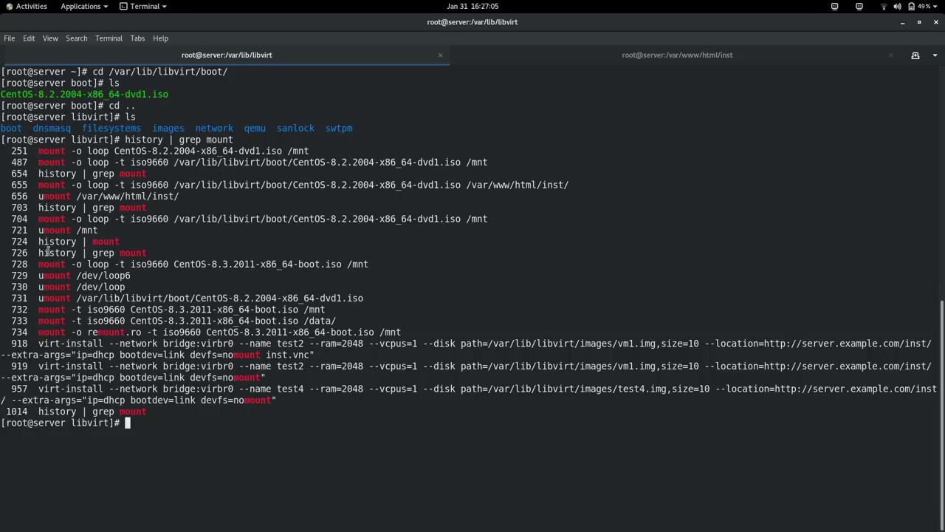
Reuse the earlier mount command to loop-mount /var/lib/libvirt/boot/CentOS-8.2.2004-x86_64-dvd1.iso as iso9660 on /mnt, and clear the terminal.
{"action": "left_click_drag", "start_coordinate": [37, 219], "coordinate": [487, 221]}
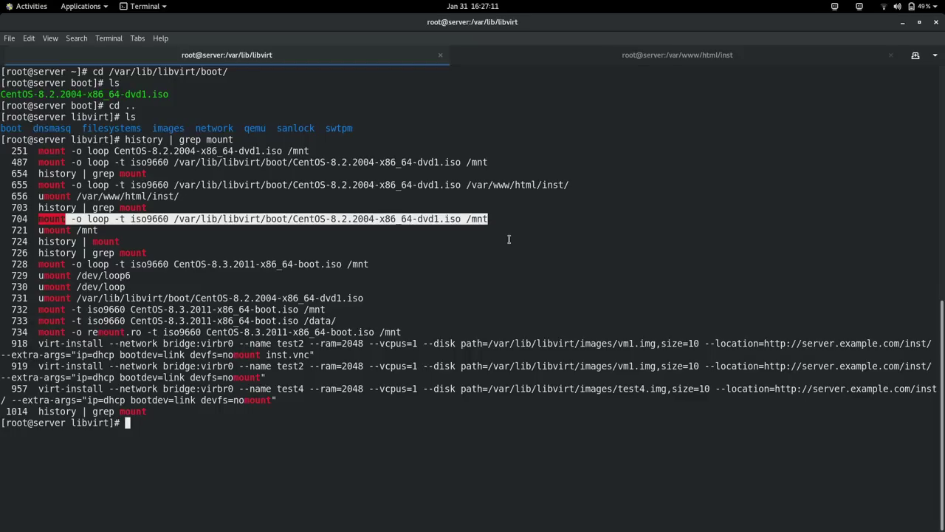
{"action": "middle_click", "coordinate": [509, 238]}
{"action": "key", "text": "Return"}
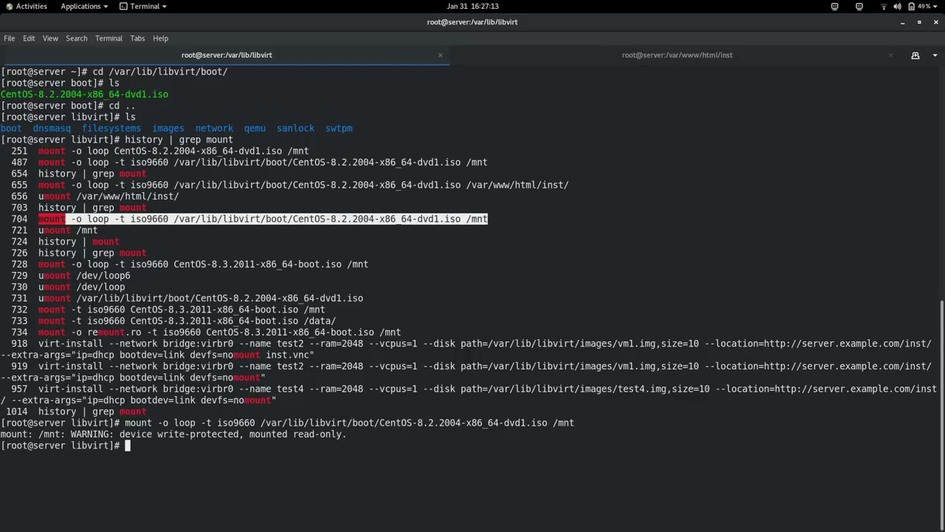
{"action": "type", "text": "clear"}
{"action": "key", "text": "Return"}
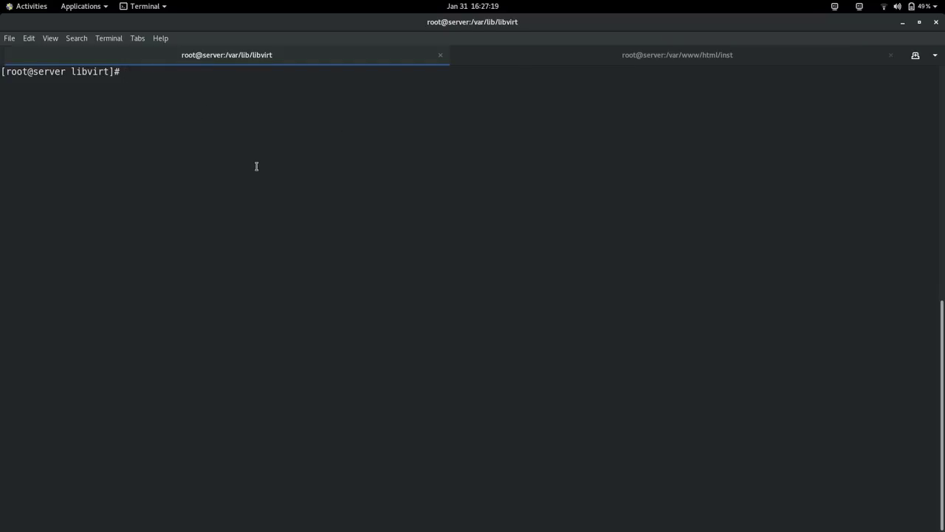
Return to the home directory and list the contents of /var/www/html/inst/.
{"action": "type", "text": "cd"}
{"action": "key", "text": "Return"}
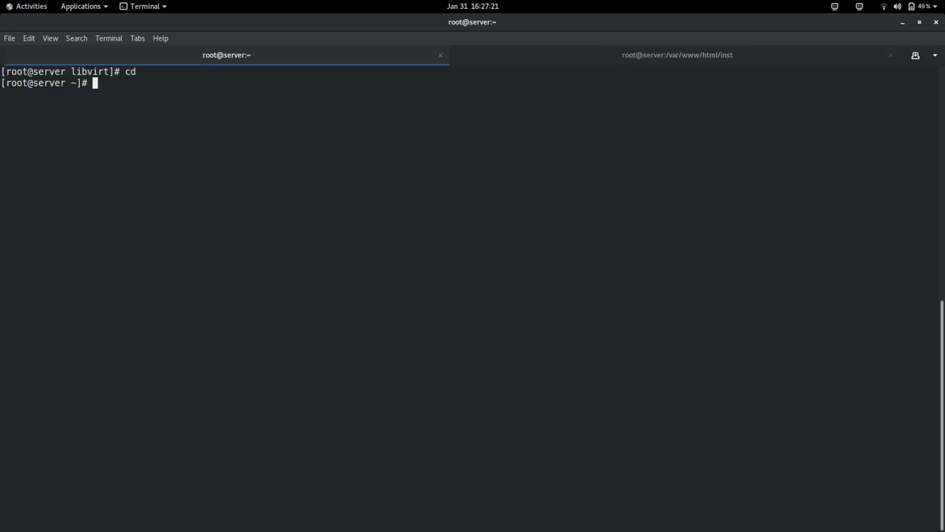
{"action": "type", "text": "ls /var/l"}
{"action": "key", "text": "BackSpace"}
{"action": "type", "text": "www/ht"}
{"action": "key", "text": "Tab"}
{"action": "type", "text": "i"}
{"action": "key", "text": "Tab"}
{"action": "key", "text": "Return"}
List the contents of /var/ftp/inst/ by adapting the previous listing command.
{"action": "key", "text": "Up"}
{"action": "key", "text": "BackSpace"}
{"action": "key", "text": "BackSpace"}
{"action": "key", "text": "BackSpace"}
{"action": "key", "text": "BackSpace"}
{"action": "key", "text": "BackSpace"}
{"action": "key", "text": "BackSpace"}
{"action": "key", "text": "BackSpace"}
{"action": "key", "text": "BackSpace"}
{"action": "key", "text": "BackSpace"}
{"action": "key", "text": "BackSpace"}
{"action": "key", "text": "BackSpace"}
{"action": "key", "text": "BackSpace"}
{"action": "key", "text": "BackSpace"}
{"action": "key", "text": "BackSpace"}
{"action": "type", "text": "ftp/i"}
{"action": "key", "text": "Tab"}
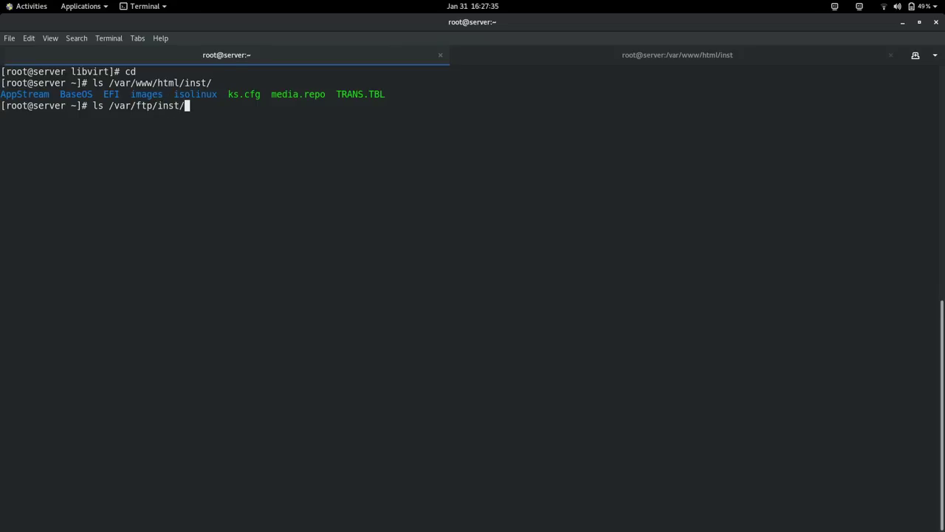
{"action": "key", "text": "Return"}
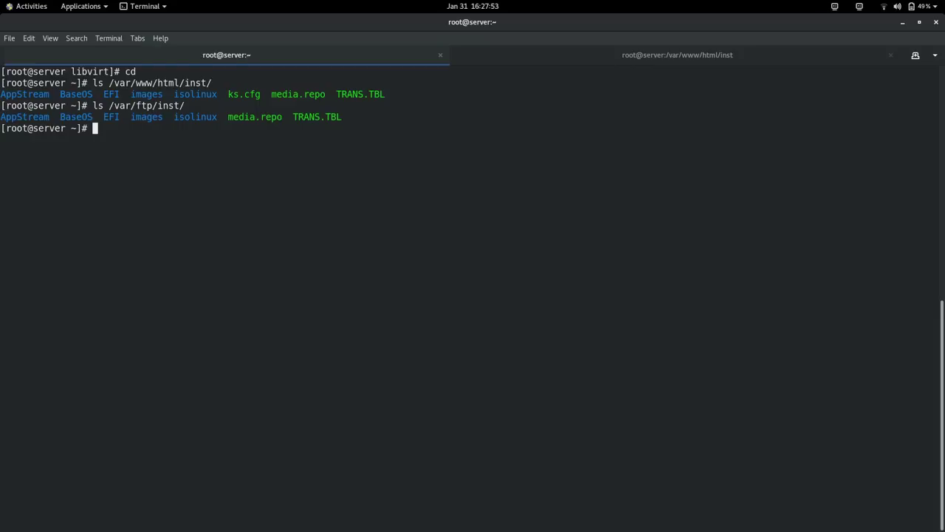
Put away the terminal and presentation windows and open Virtual Machine Manager in a maximized window.
{"action": "left_click", "coordinate": [833, 58]}
{"action": "left_click", "coordinate": [890, 55]}
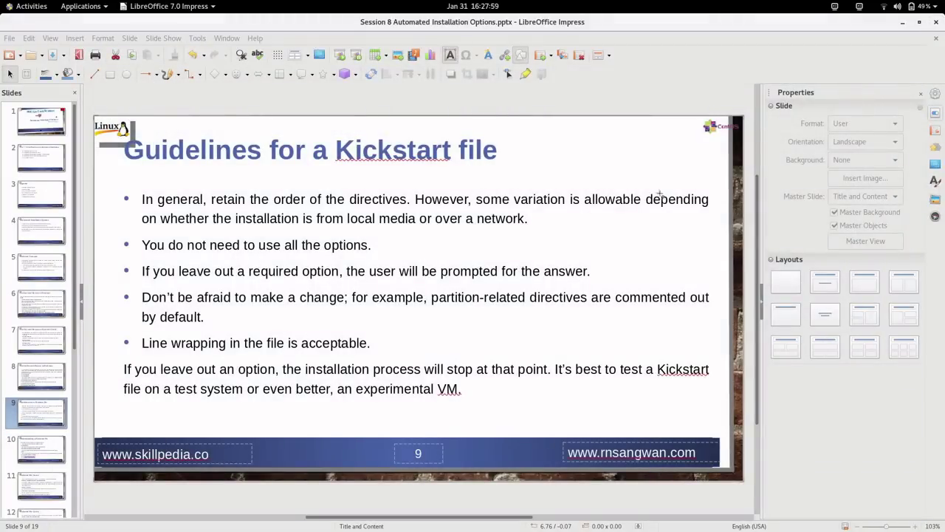
{"action": "left_click", "coordinate": [903, 22]}
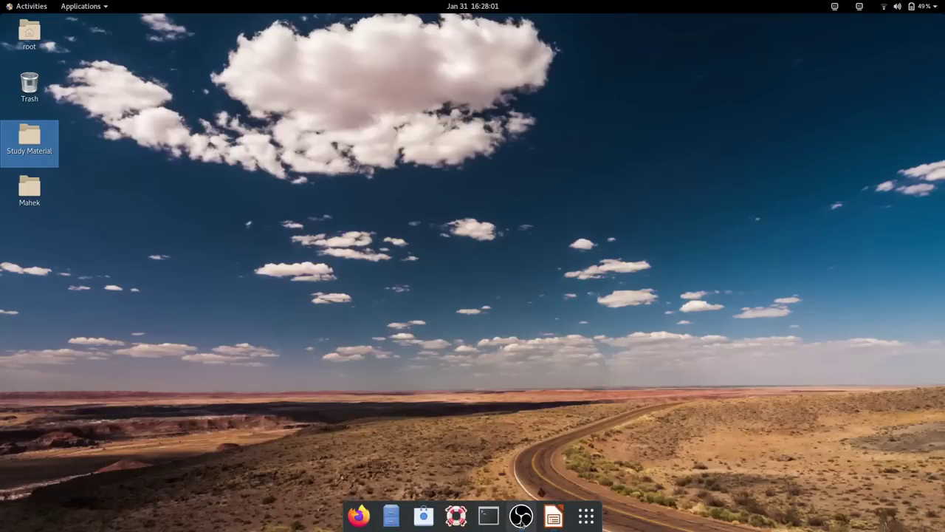
{"action": "left_click", "coordinate": [587, 515]}
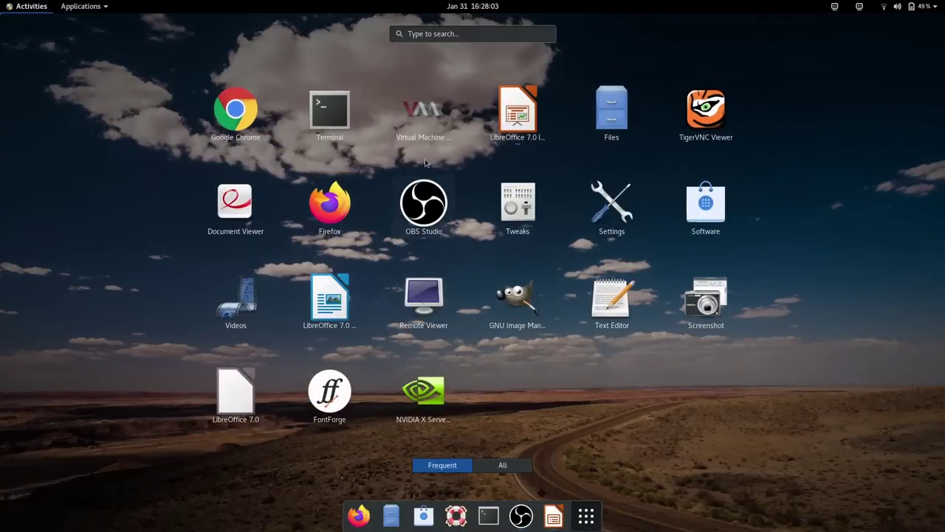
{"action": "left_click", "coordinate": [426, 107]}
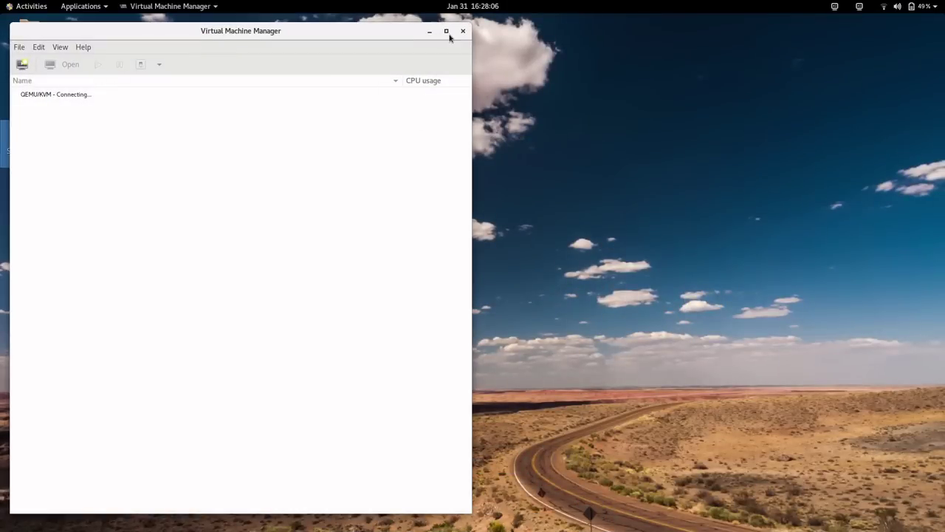
{"action": "left_click", "coordinate": [446, 31]}
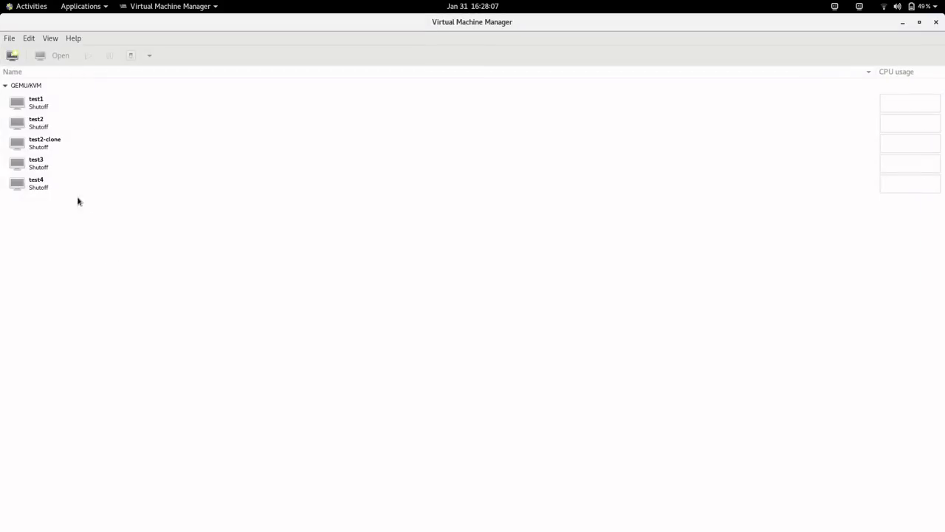
Delete the test4 virtual machine from the QEMU/KVM connection.
{"action": "left_click", "coordinate": [36, 183]}
{"action": "right_click", "coordinate": [36, 183]}
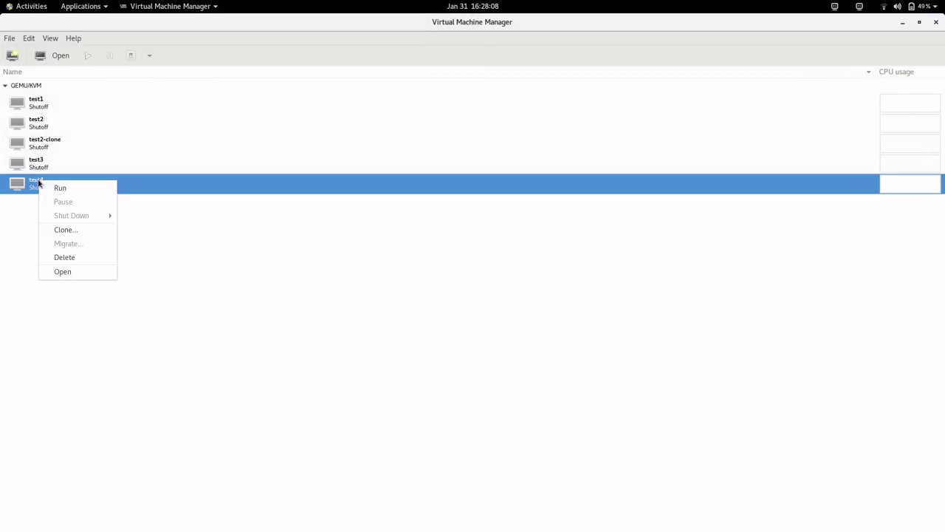
{"action": "left_click", "coordinate": [75, 263]}
{"action": "left_click", "coordinate": [554, 373]}
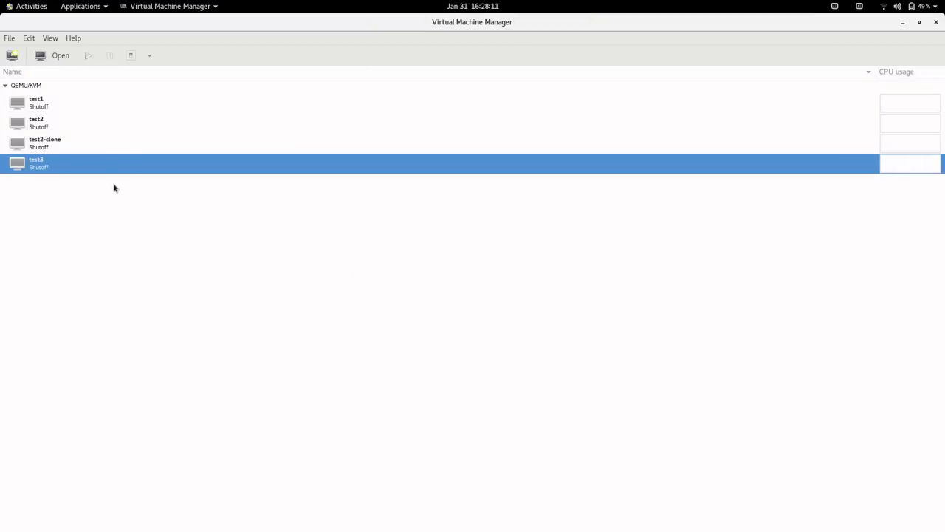
Delete the test3 virtual machine together with its storage file /var/lib/libvirt/images/test3.qcow2.
{"action": "right_click", "coordinate": [86, 162]}
{"action": "left_click", "coordinate": [130, 238]}
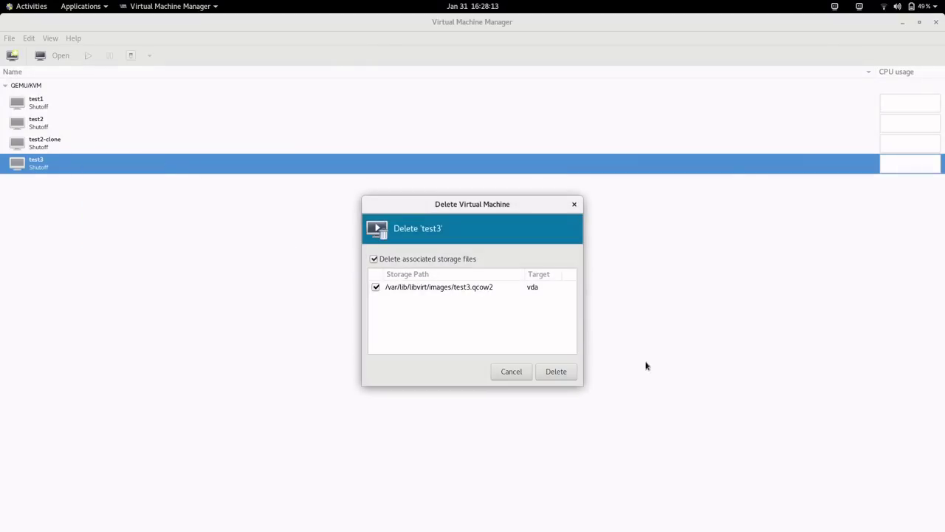
{"action": "left_click", "coordinate": [559, 372]}
Delete the test2-clone virtual machine together with its storage file /vms/test2-copy.img.
{"action": "right_click", "coordinate": [53, 148]}
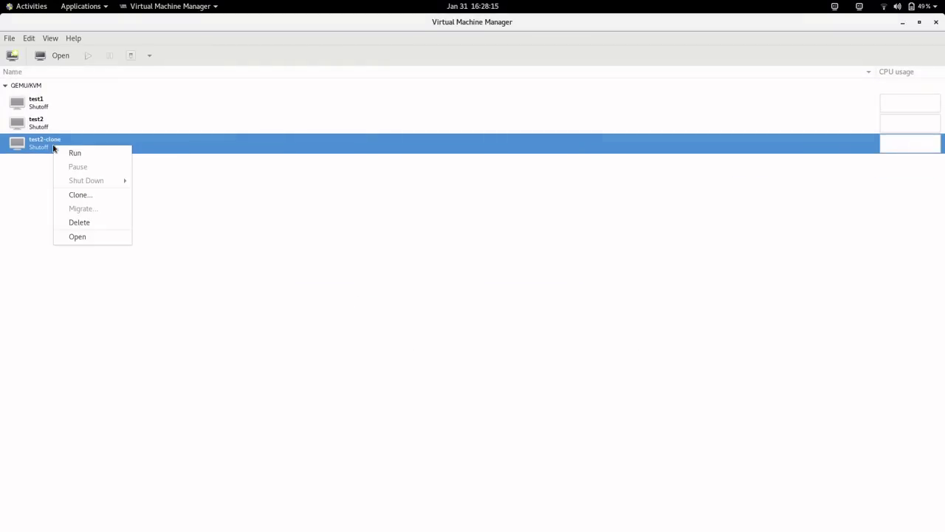
{"action": "left_click", "coordinate": [111, 223]}
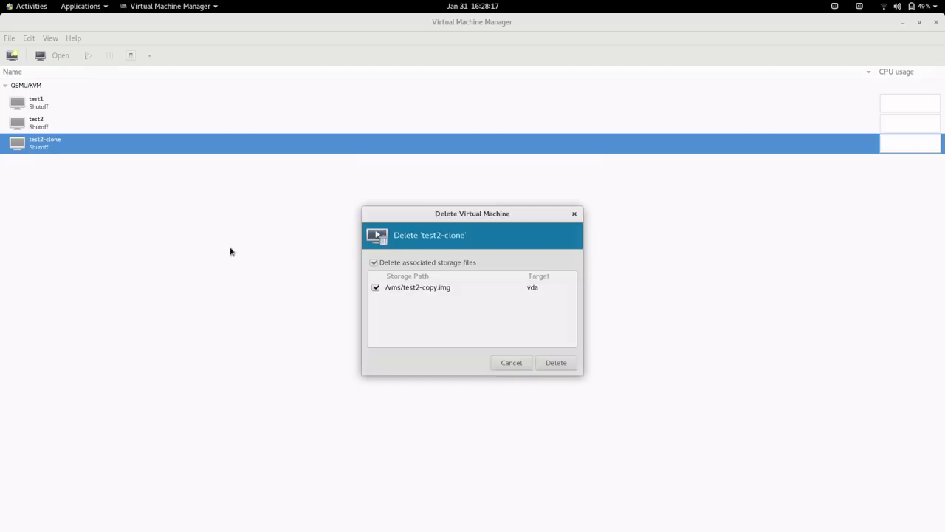
{"action": "left_click", "coordinate": [556, 363]}
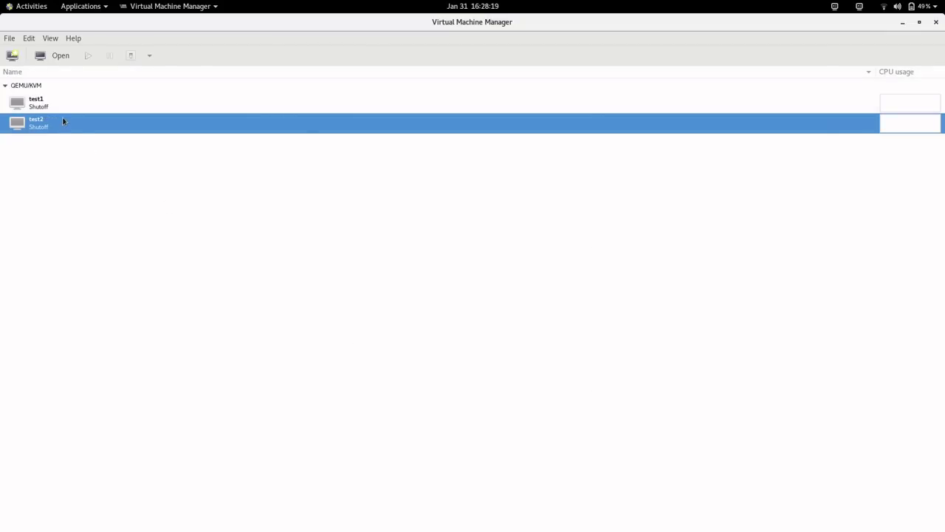
Start a new virtual machine that installs by Network Boot (PXE) with CentOS 8 as its operating system.
{"action": "left_click", "coordinate": [12, 55]}
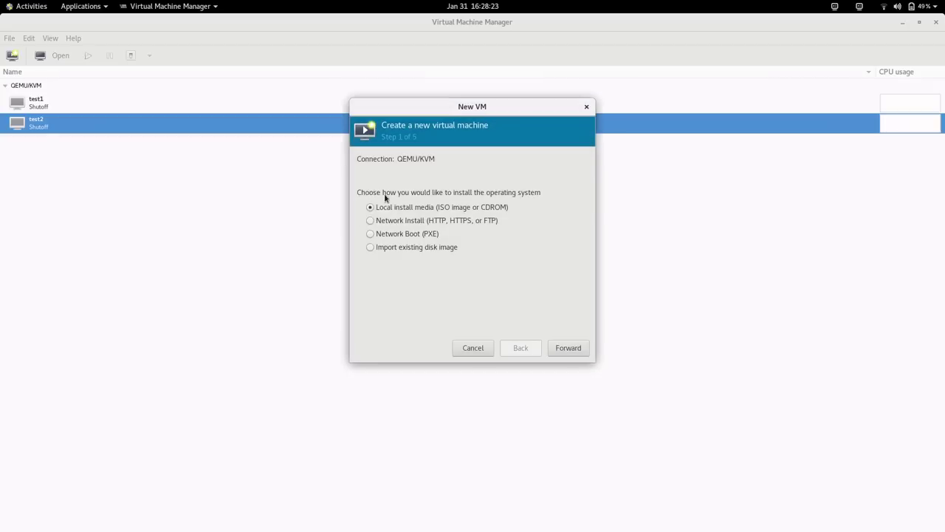
{"action": "left_click", "coordinate": [384, 236]}
{"action": "left_click", "coordinate": [575, 350]}
{"action": "left_click", "coordinate": [414, 179]}
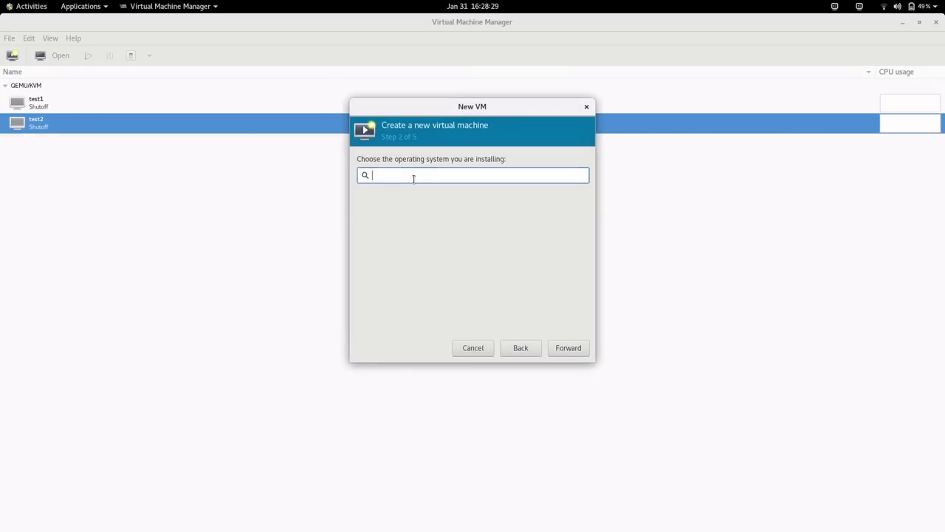
{"action": "type", "text": "ce"}
{"action": "left_click", "coordinate": [441, 237]}
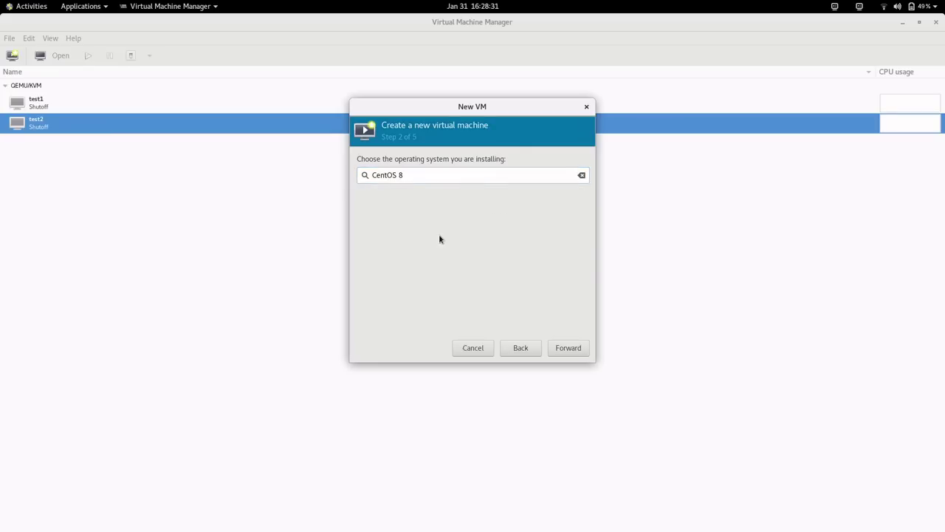
{"action": "left_click", "coordinate": [559, 351]}
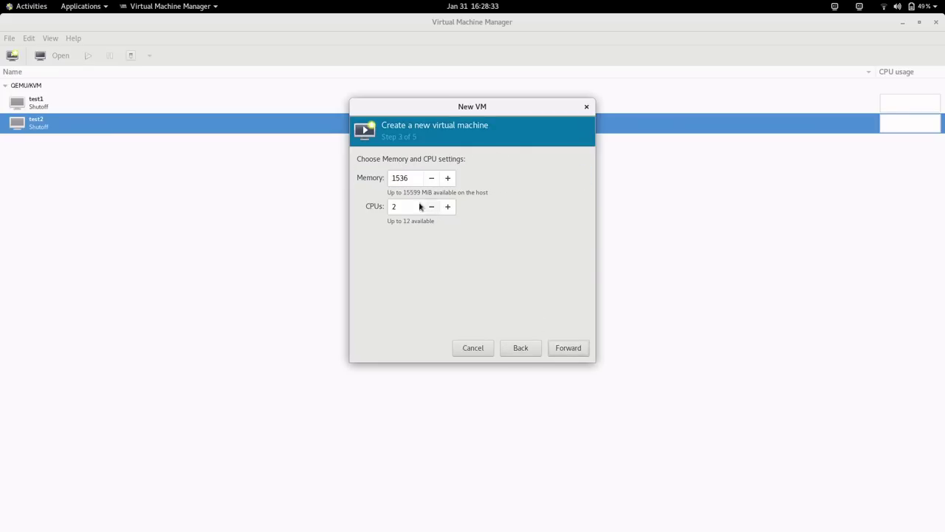
Set the new machine's memory to 4096 MiB and accept 2 CPUs and a 20 GiB disk image.
{"action": "left_click_drag", "start_coordinate": [412, 178], "coordinate": [322, 173]}
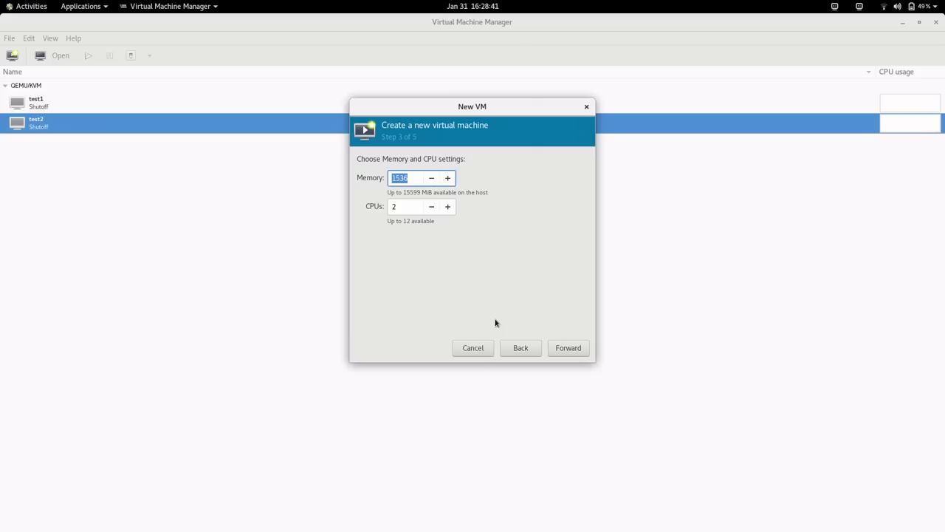
{"action": "type", "text": "4096"}
{"action": "left_click", "coordinate": [568, 349]}
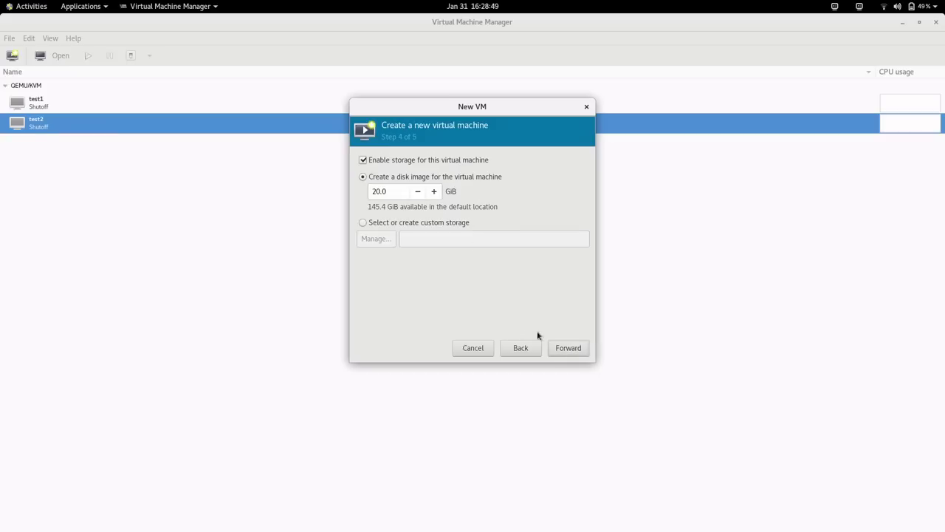
{"action": "left_click", "coordinate": [571, 356]}
Name the new virtual machine server1 and finish creating it to begin the PXE installation.
{"action": "left_click_drag", "start_coordinate": [436, 177], "coordinate": [363, 178]}
{"action": "type", "text": "server1"}
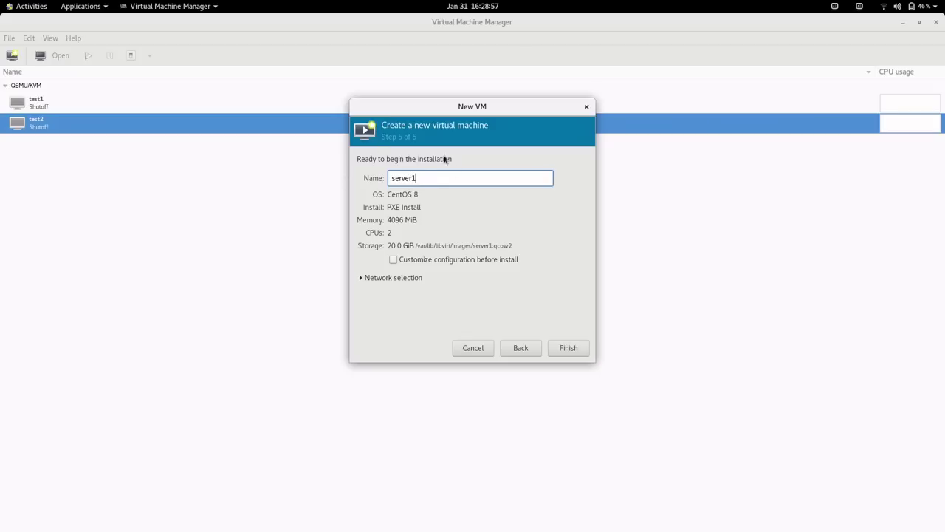
{"action": "left_click", "coordinate": [569, 350]}
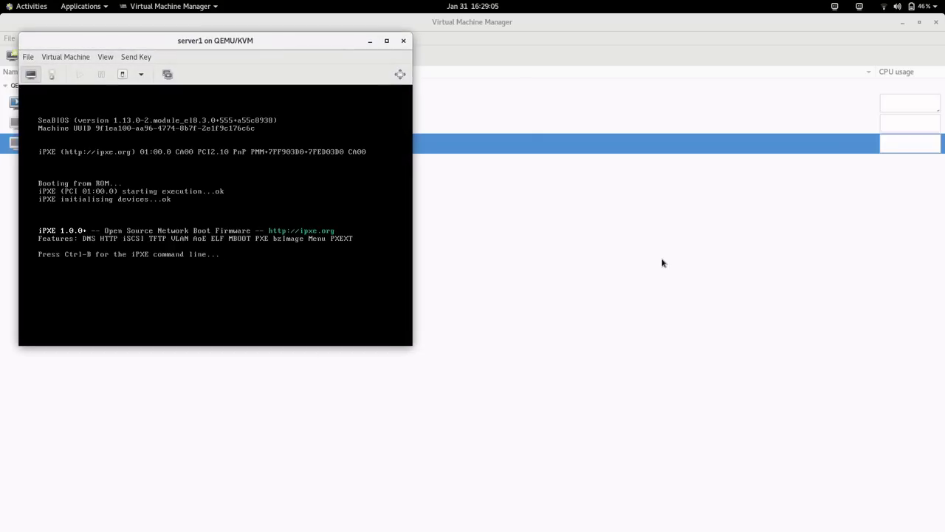
Maximize the server1 console and boot the PXE entry "Install CentOS 8 x64 from Web Server & Kickstart File".
{"action": "left_click", "coordinate": [386, 40]}
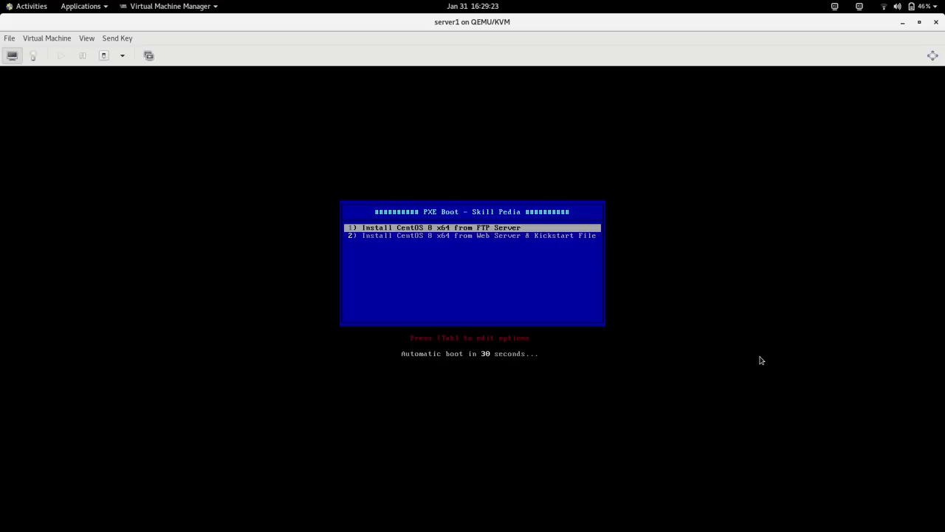
{"action": "key", "text": "Down"}
{"action": "key", "text": "Up"}
{"action": "key", "text": "Down"}
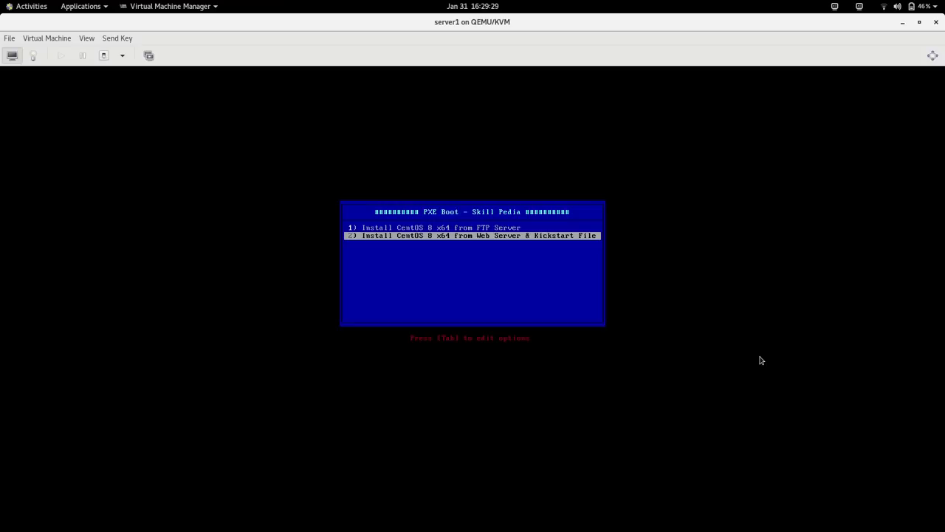
{"action": "key", "text": "Up"}
{"action": "key", "text": "Down"}
{"action": "key", "text": "Return"}
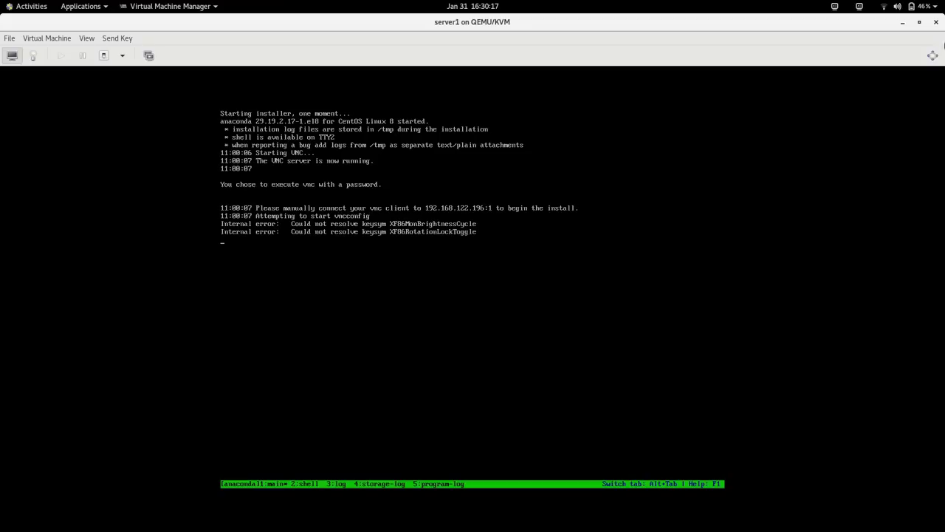
Minimize the server1 console, switch to TigerVNC Viewer and connect to the VNC server 192.168.122.196:1.
{"action": "left_click", "coordinate": [902, 22]}
{"action": "mouse_move", "coordinate": [664, 529]}
{"action": "left_click", "coordinate": [603, 516]}
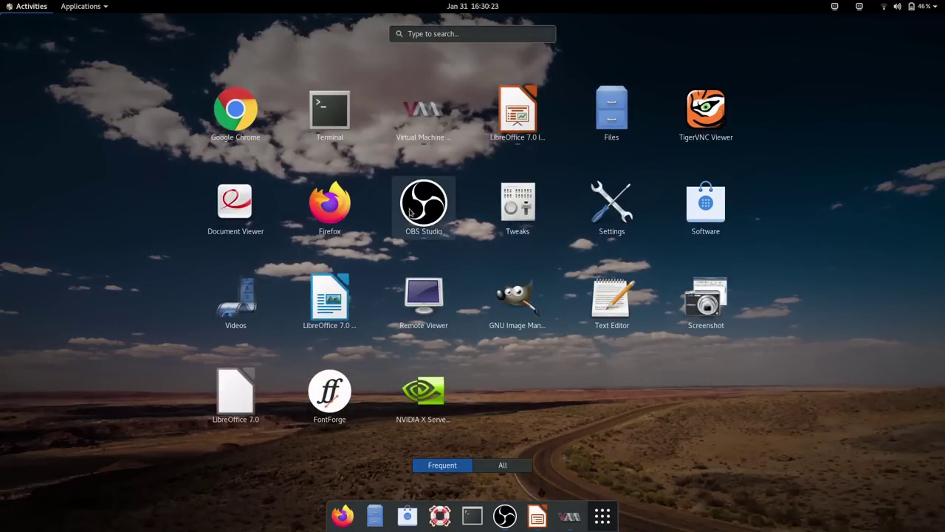
{"action": "left_click", "coordinate": [708, 109]}
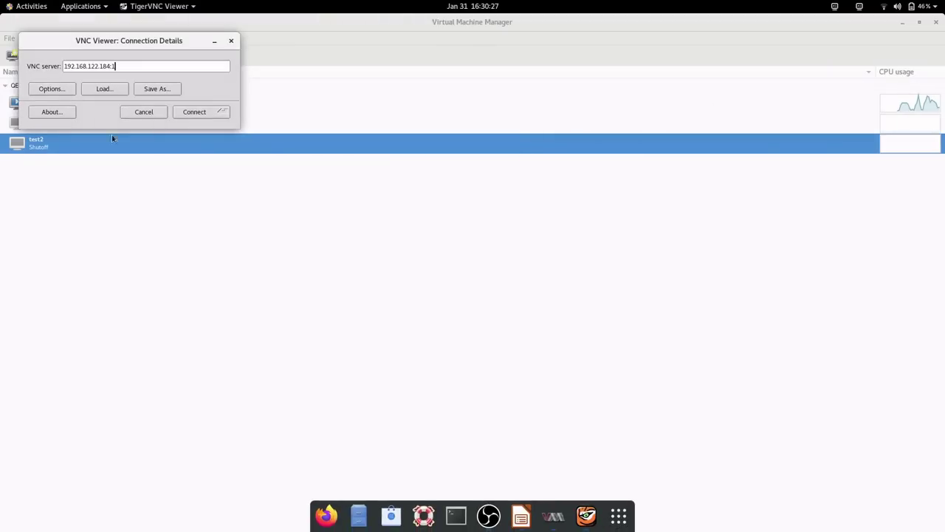
{"action": "left_click_drag", "start_coordinate": [101, 67], "coordinate": [109, 66]}
{"action": "type", "text": "96"}
{"action": "left_click", "coordinate": [206, 111]}
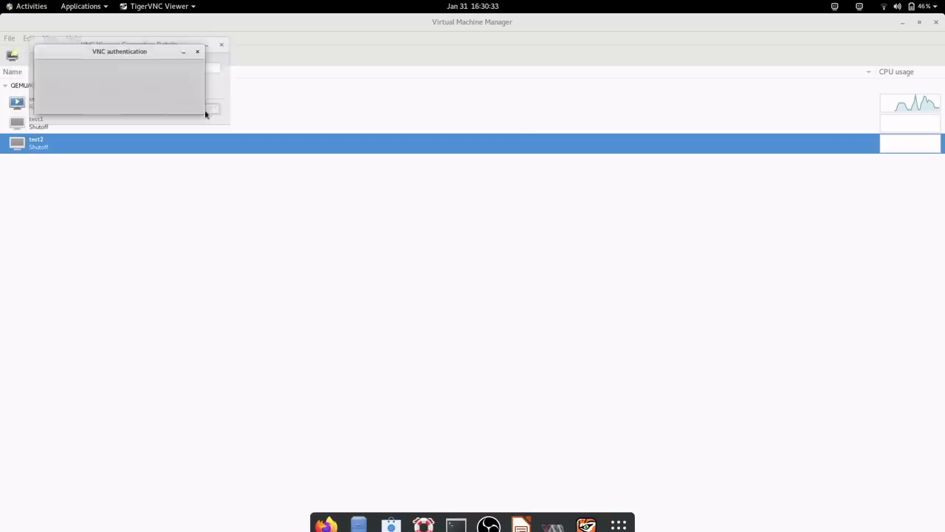
Authenticate with the VNC password, then minimize Virtual Machine Manager and move the CentOS installation window to the middle of the desktop.
{"action": "type", "text": "••"}
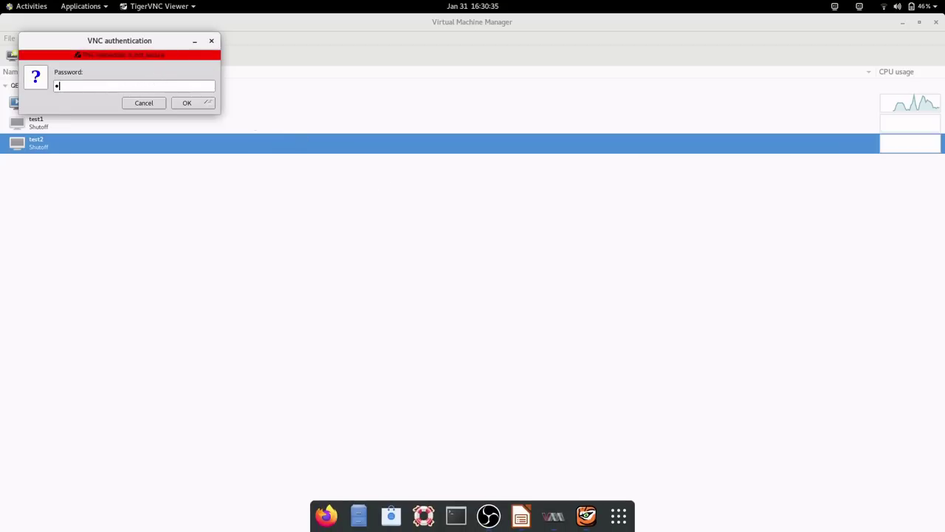
{"action": "type", "text": "••••••"}
{"action": "left_click", "coordinate": [195, 105]}
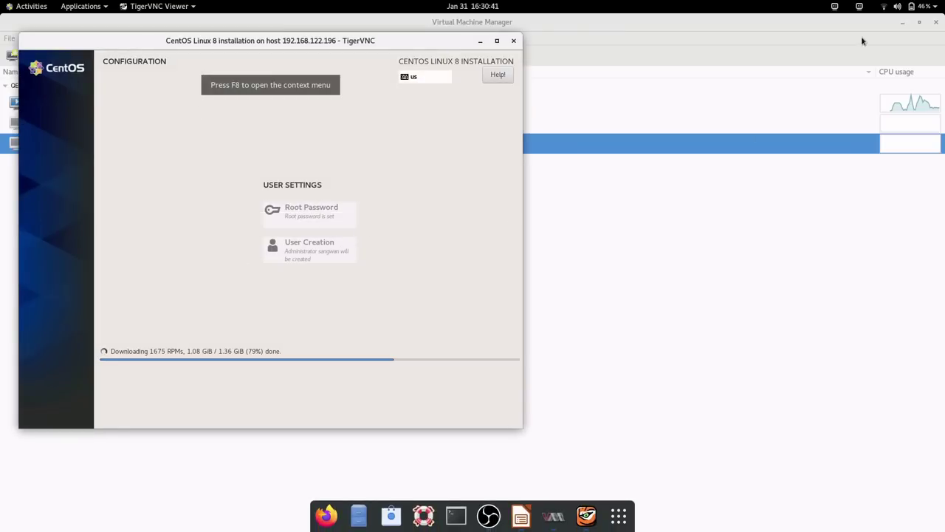
{"action": "left_click", "coordinate": [904, 25]}
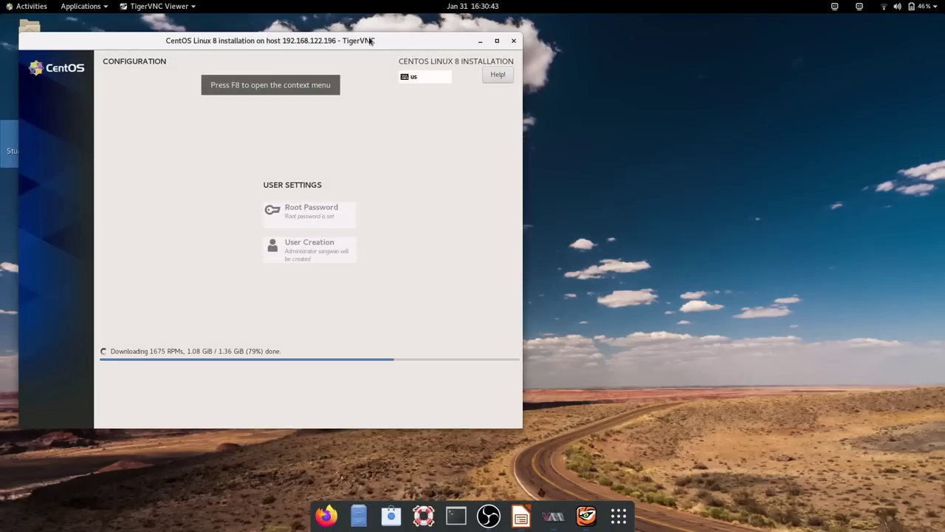
{"action": "left_click_drag", "start_coordinate": [367, 37], "coordinate": [606, 16]}
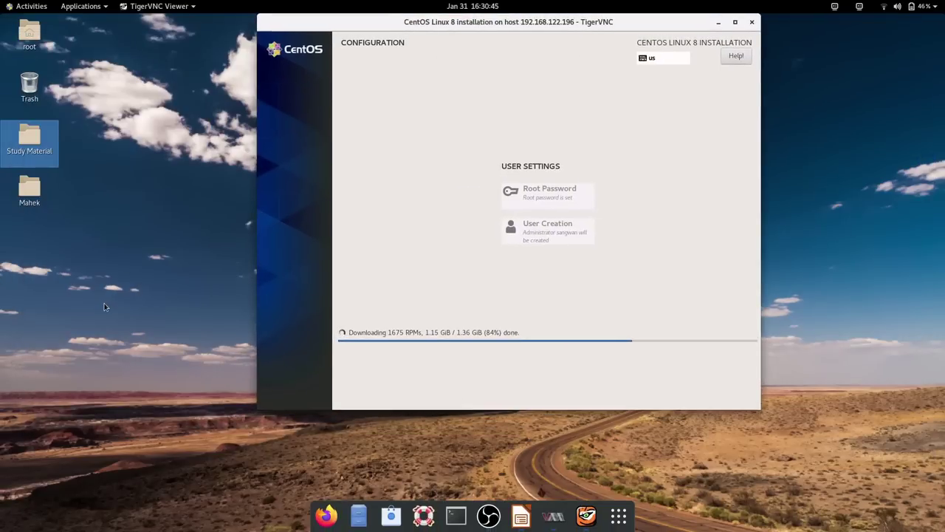